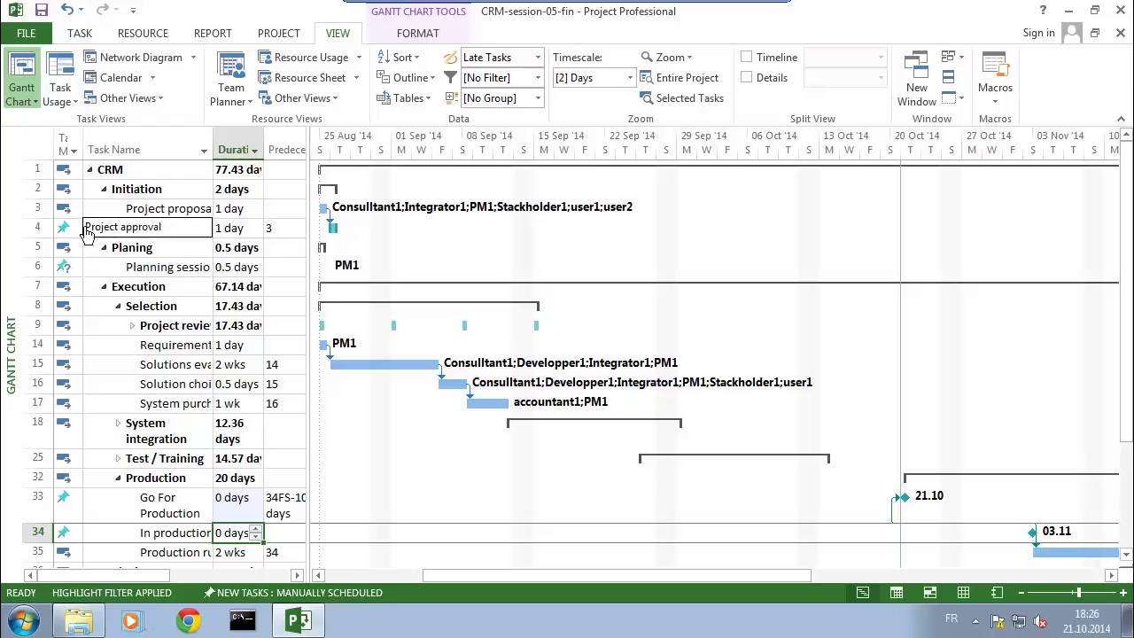
Set the duration of the Project approval task to 0 days.
click(232, 230)
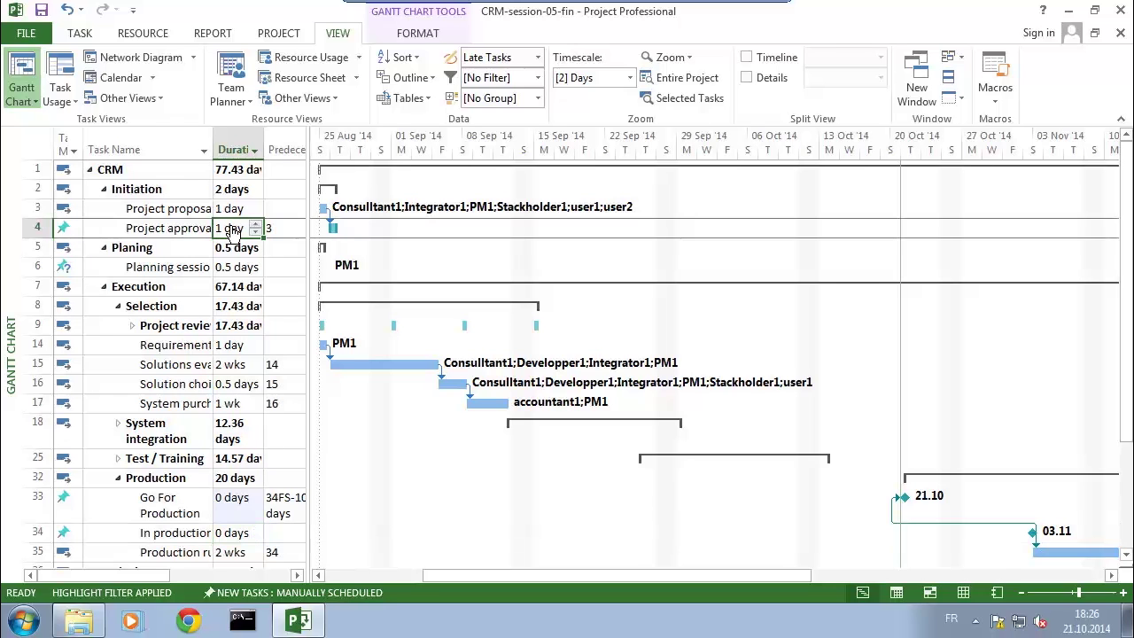
text(0)
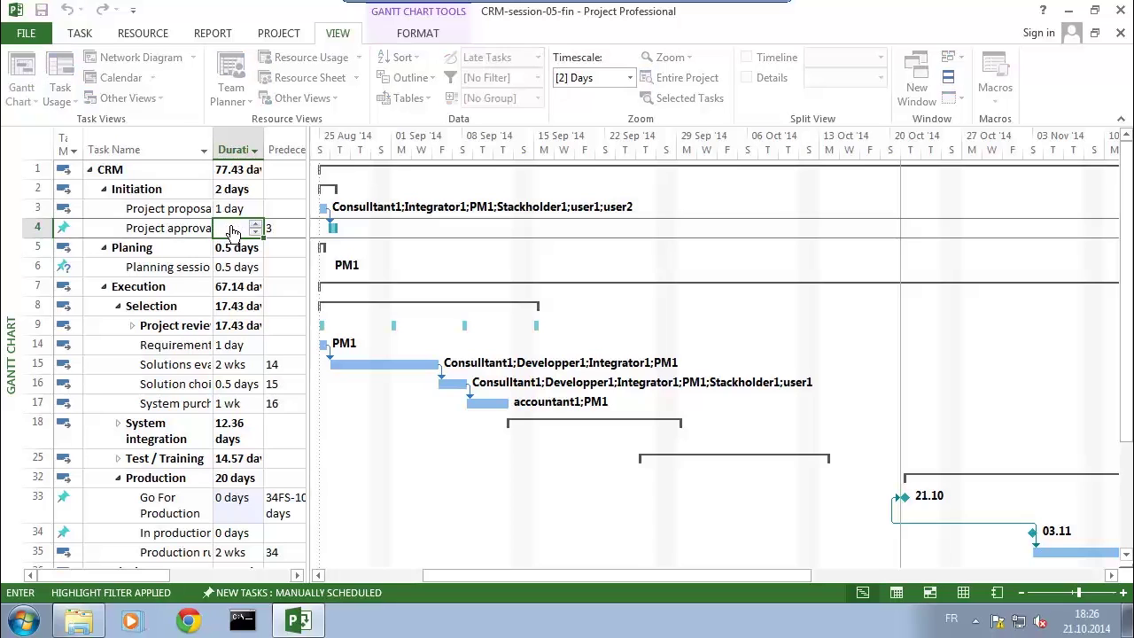
text(d)
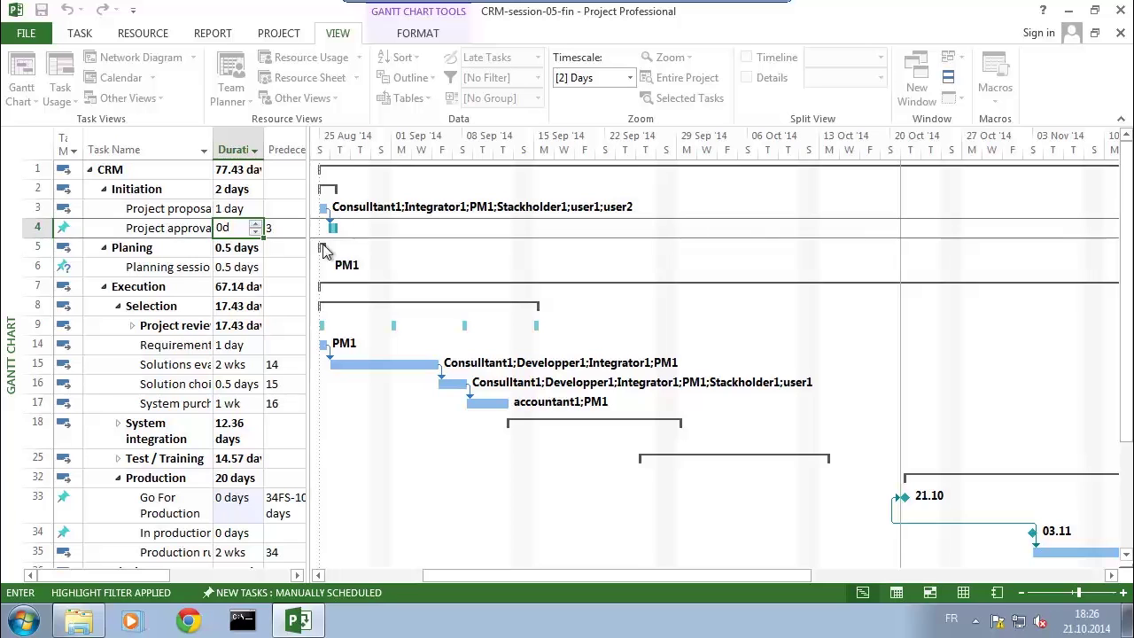
key(Return)
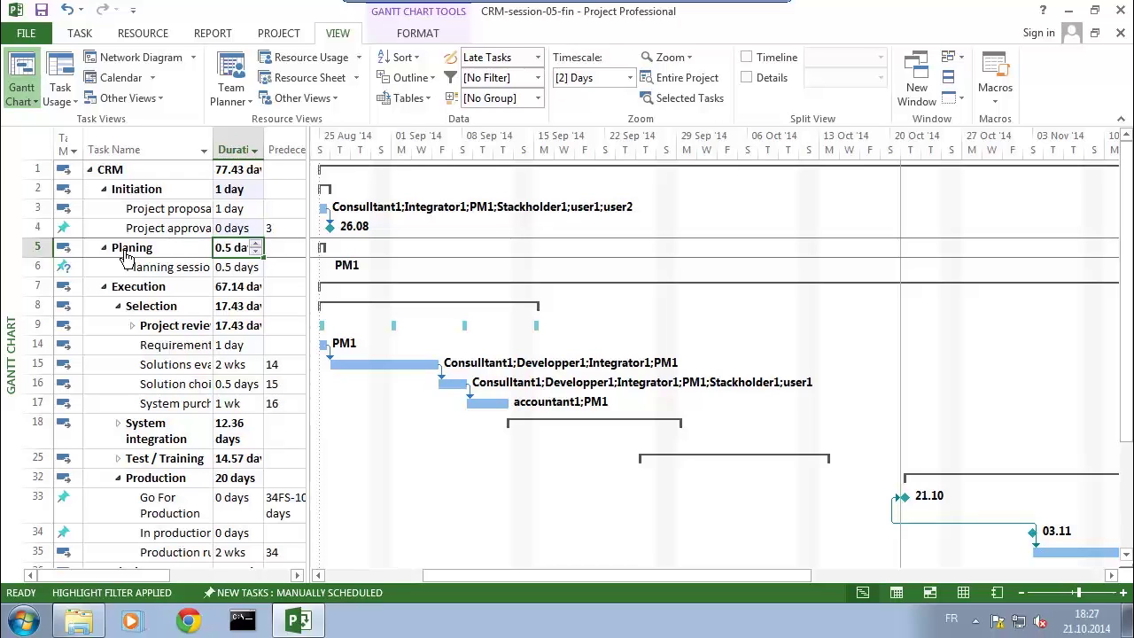
Insert a new task named Plan directly above the Execution summary task, at the end of the Planing phase.
click(37, 293)
right_click(36, 292)
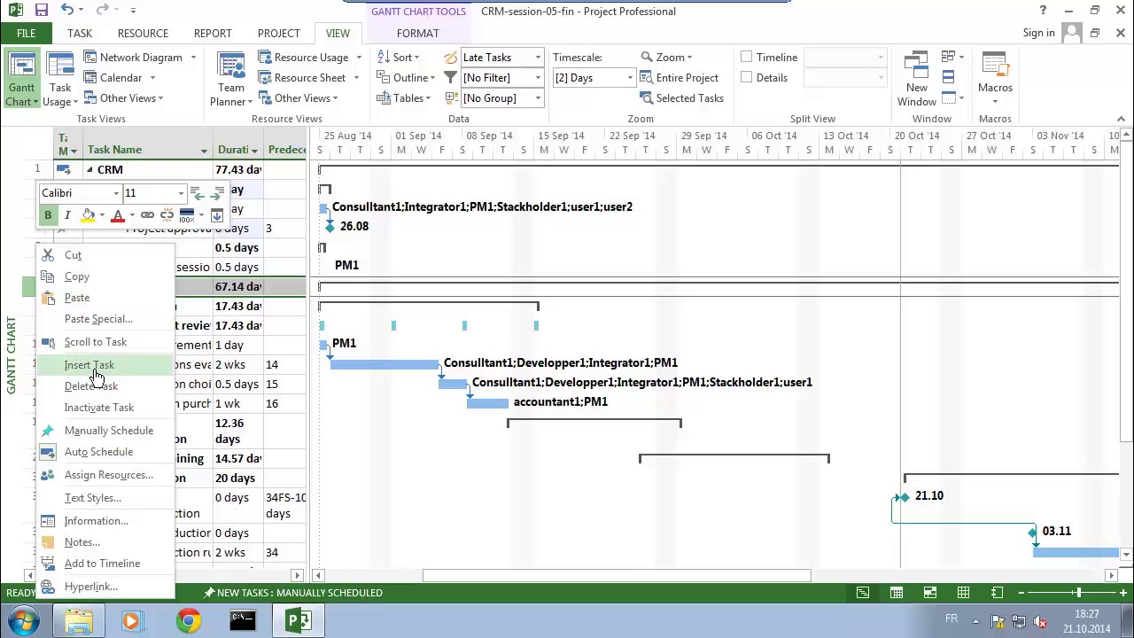
click(89, 365)
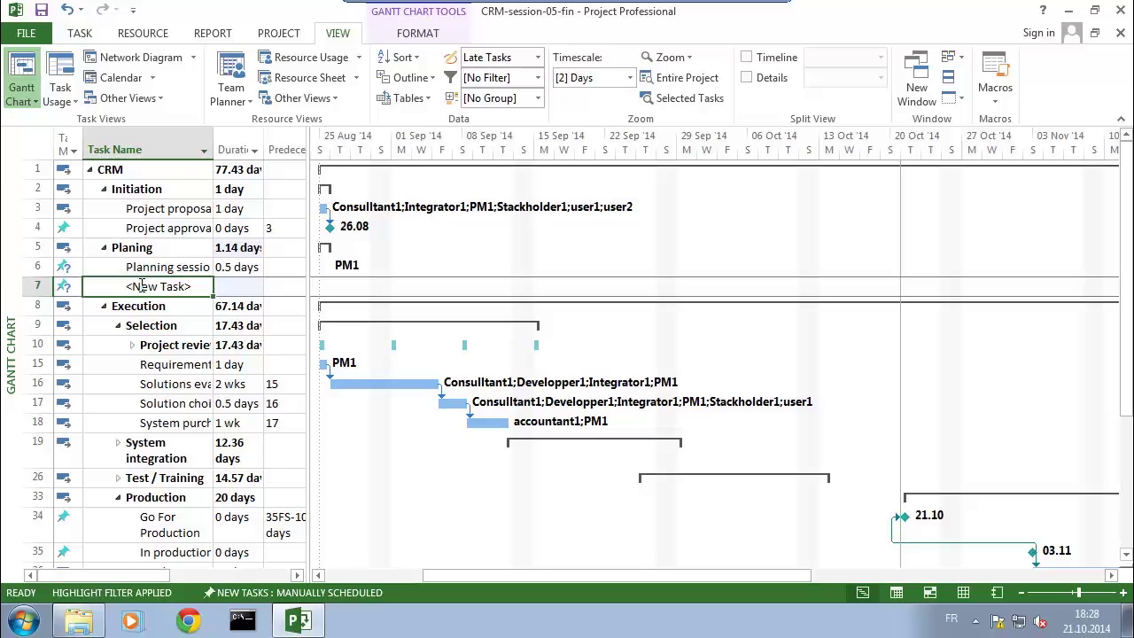
text(Plan)
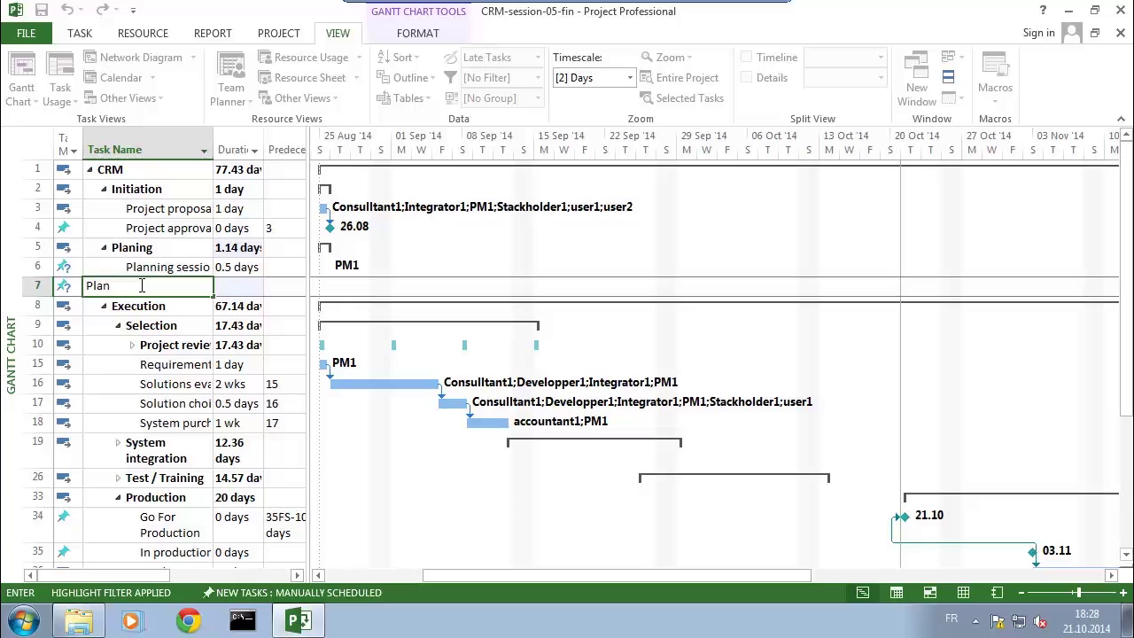
key(Return)
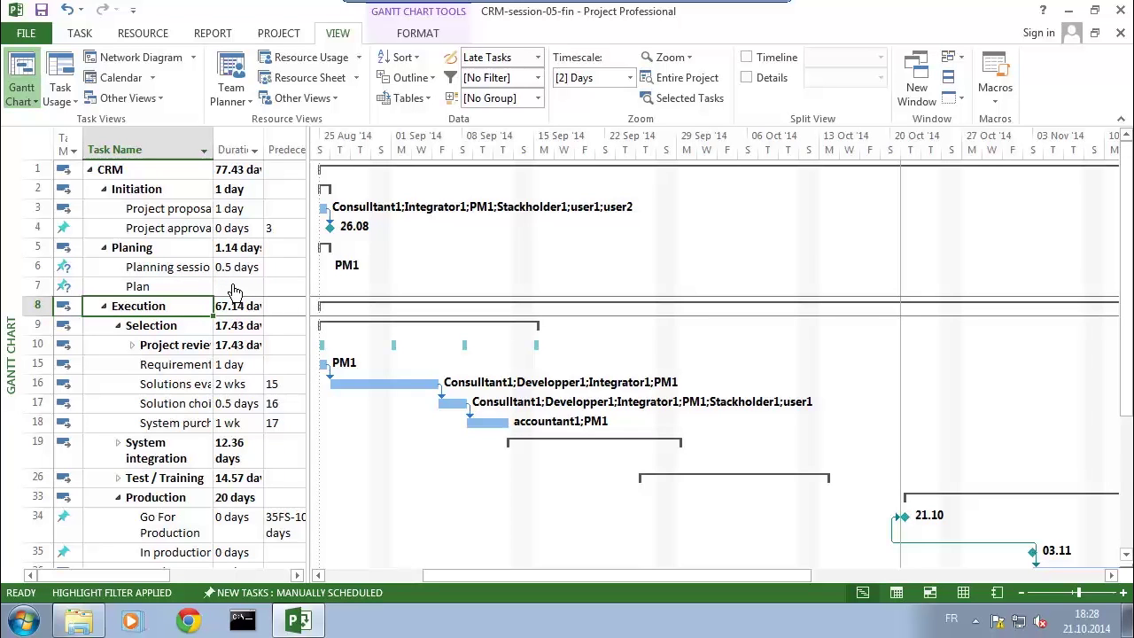
Set the Plan task's duration to 0 days and its predecessor to task 6.
click(234, 285)
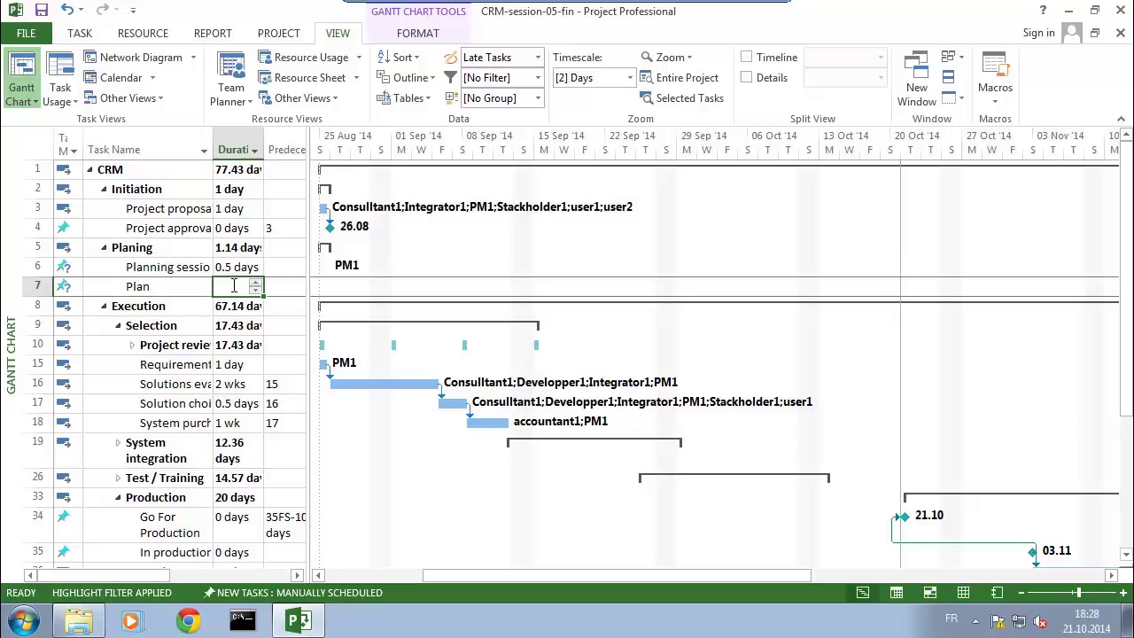
text(0d)
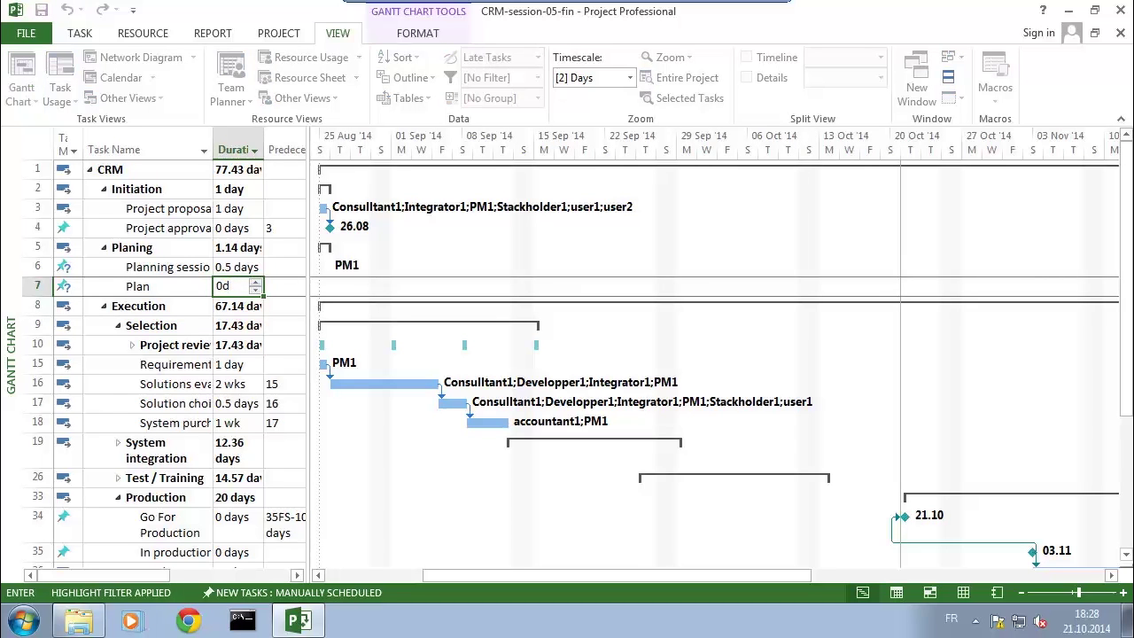
key(Return)
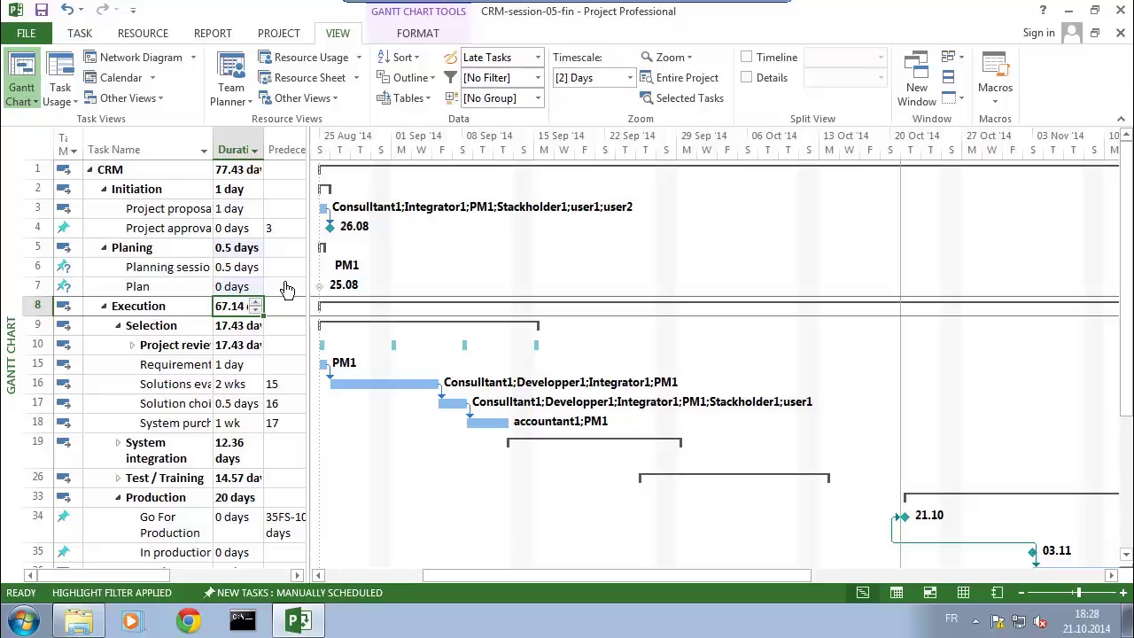
click(286, 285)
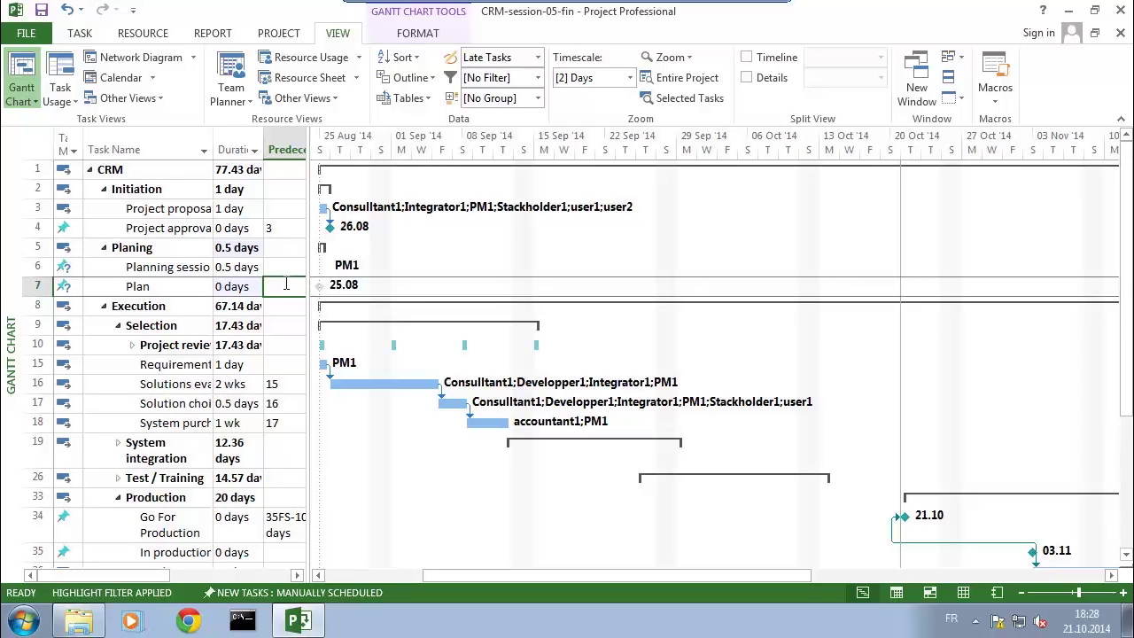
text(6)
key(Return)
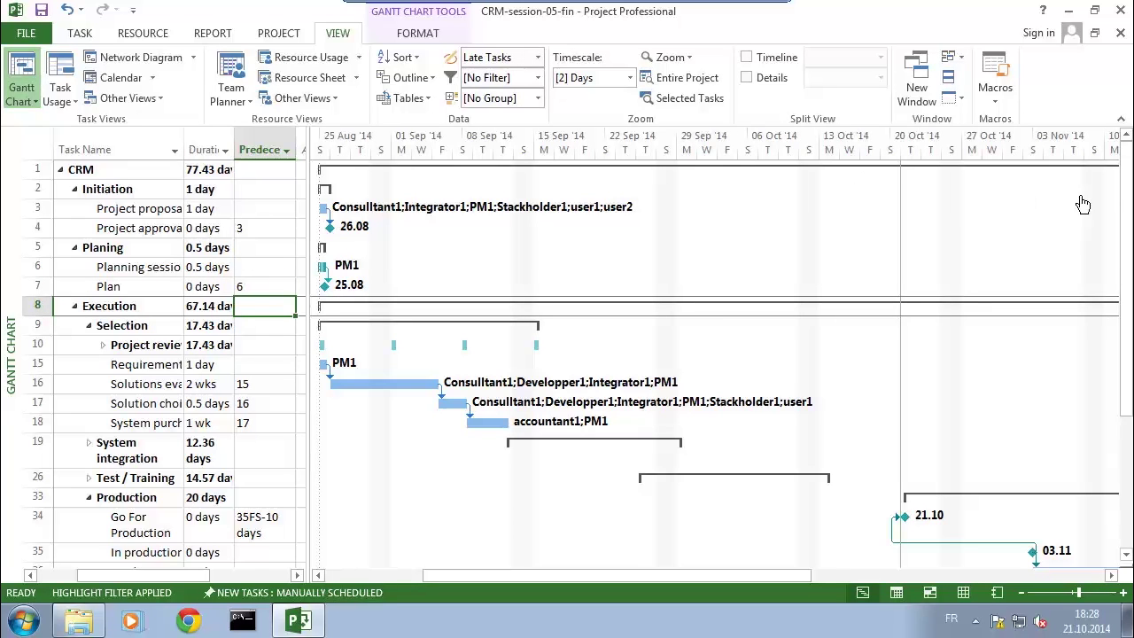
Insert a new task named Go For Production in the Production phase, directly below the In production milestone.
drag(1128, 202, 1128, 260)
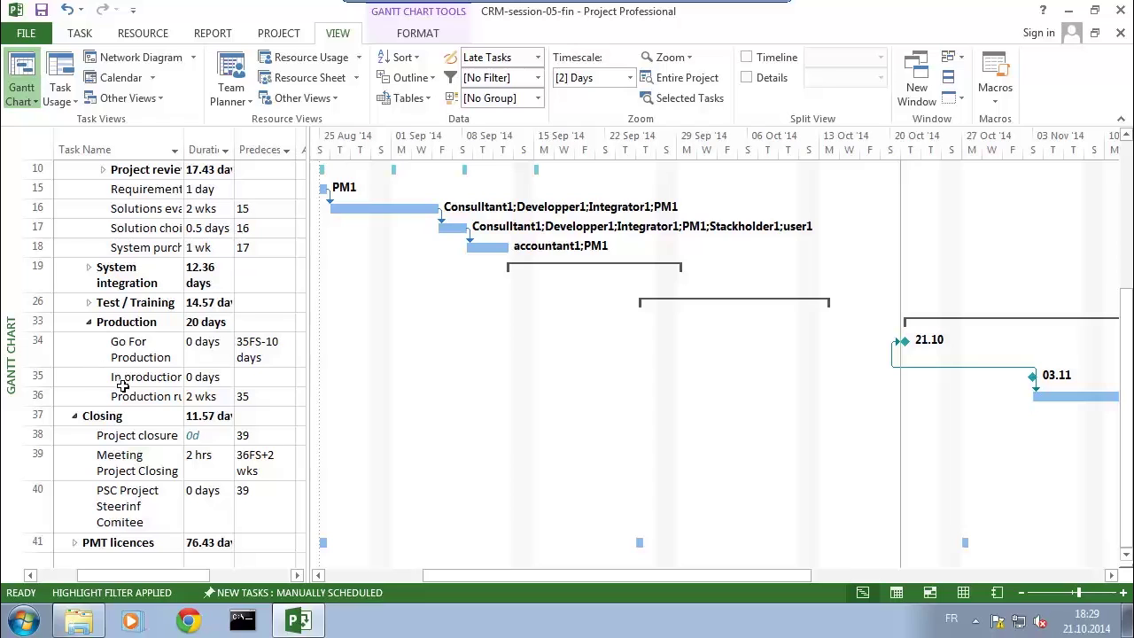
click(34, 377)
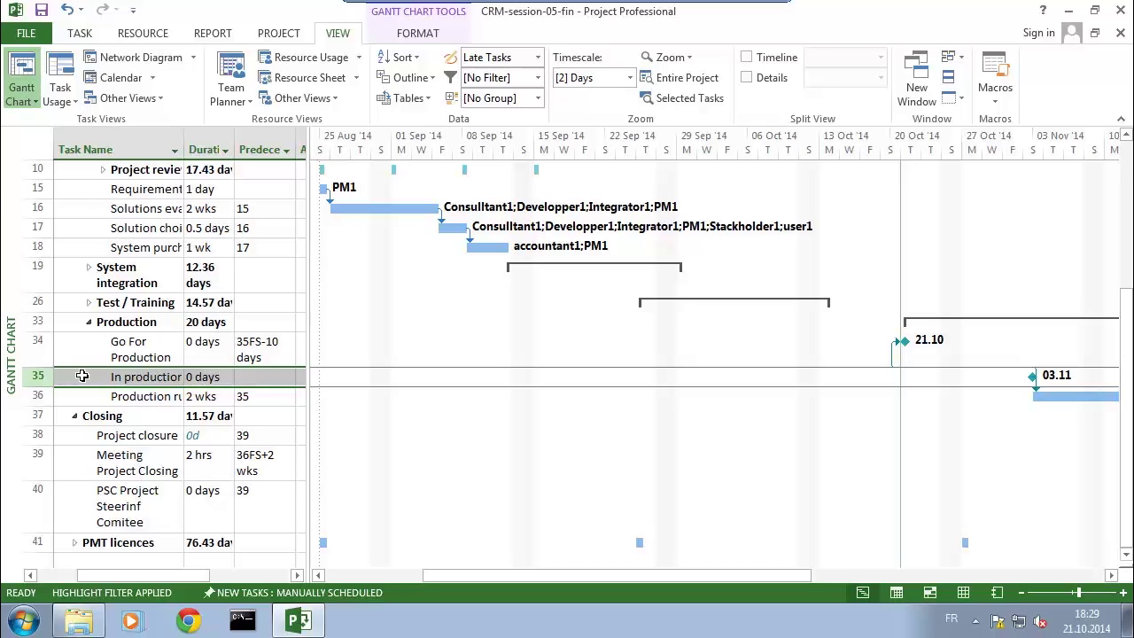
click(124, 379)
click(203, 383)
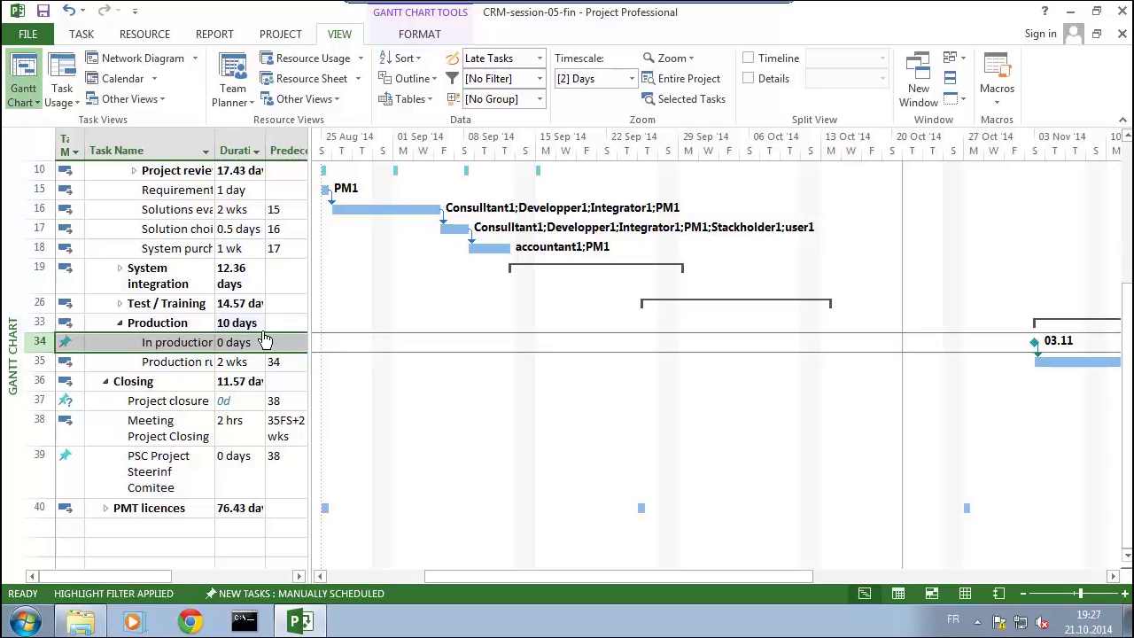
right_click(38, 368)
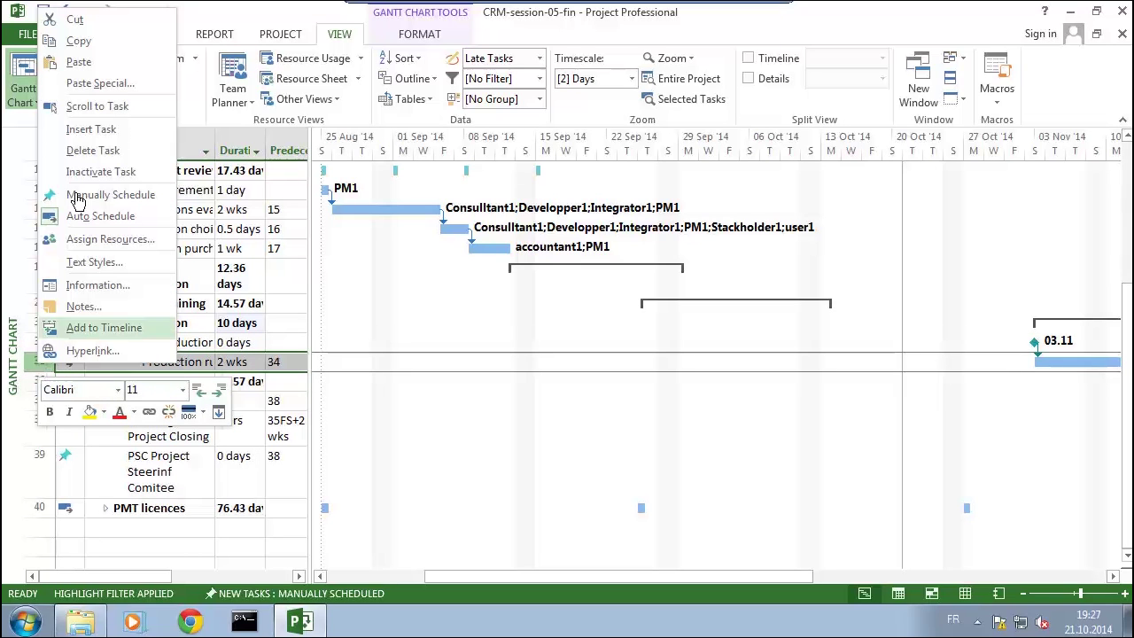
click(99, 130)
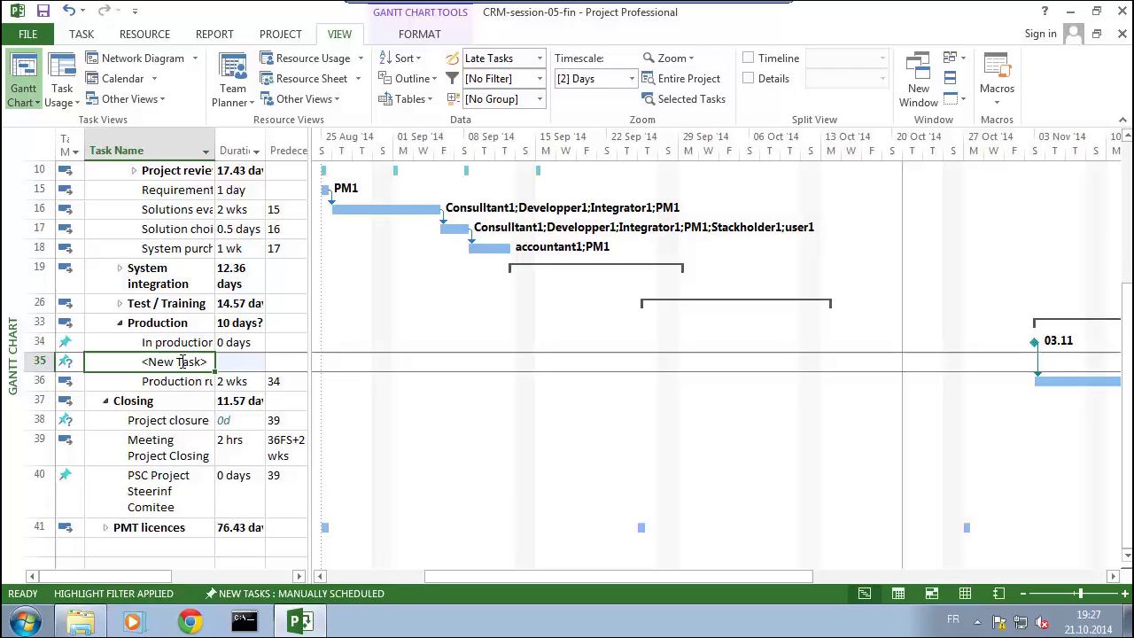
text(Go)
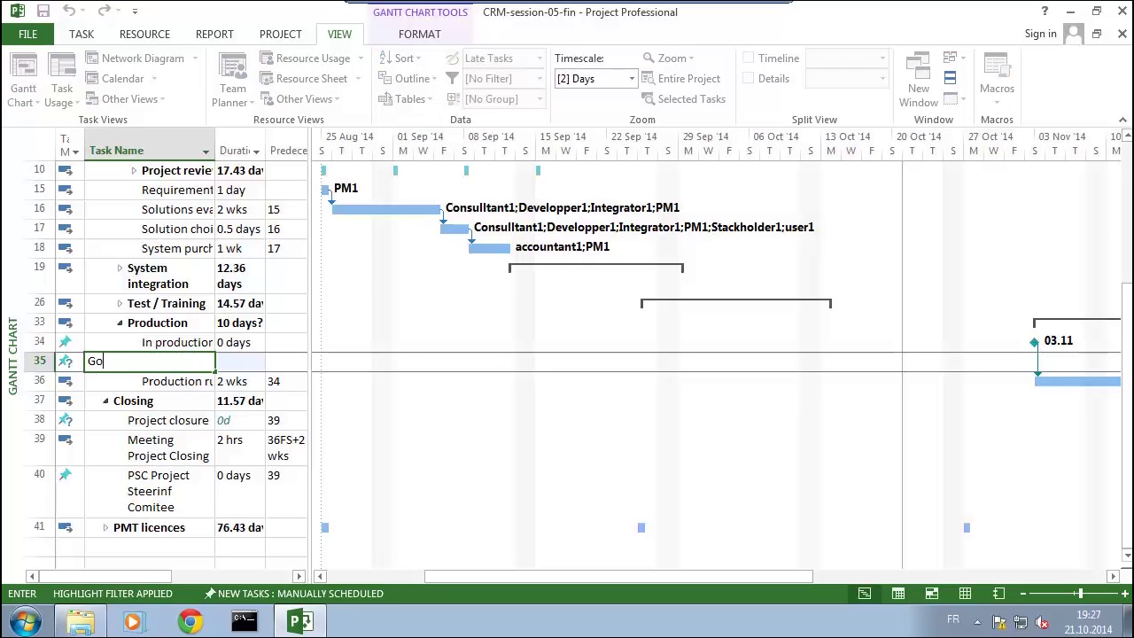
text( For Production)
key(Return)
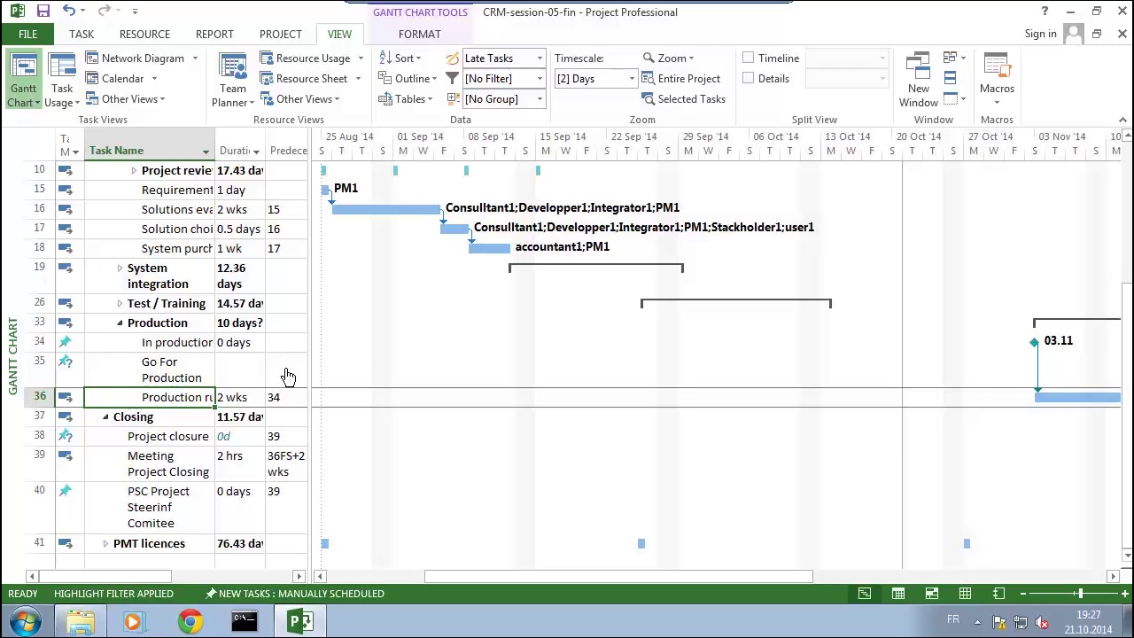
Make task 34 the predecessor of the Go For Production task.
click(287, 372)
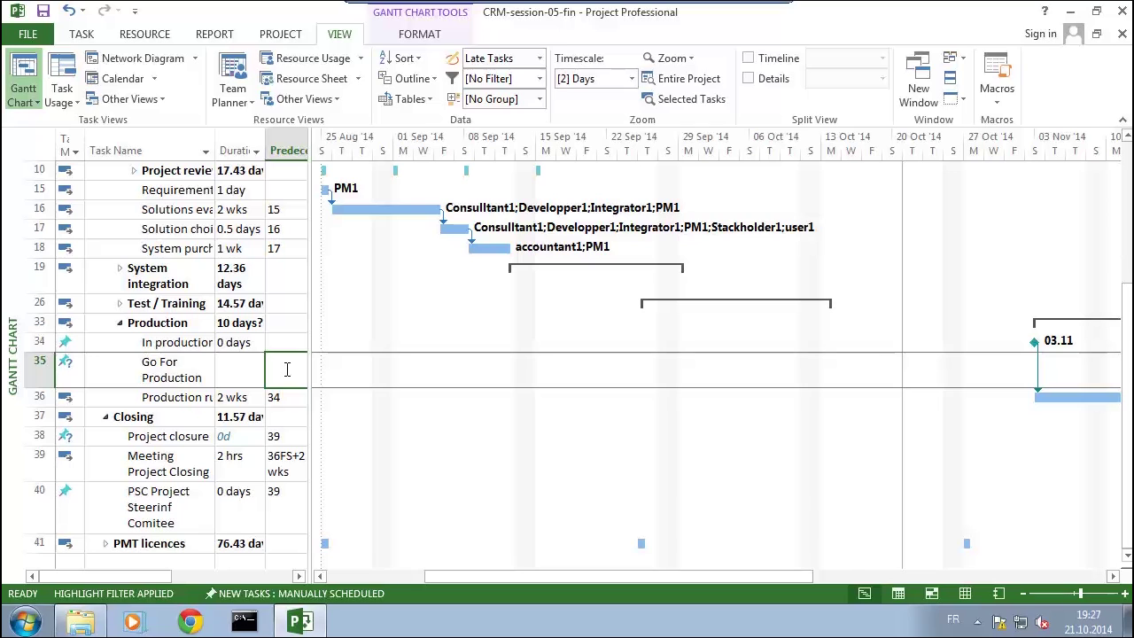
text(34)
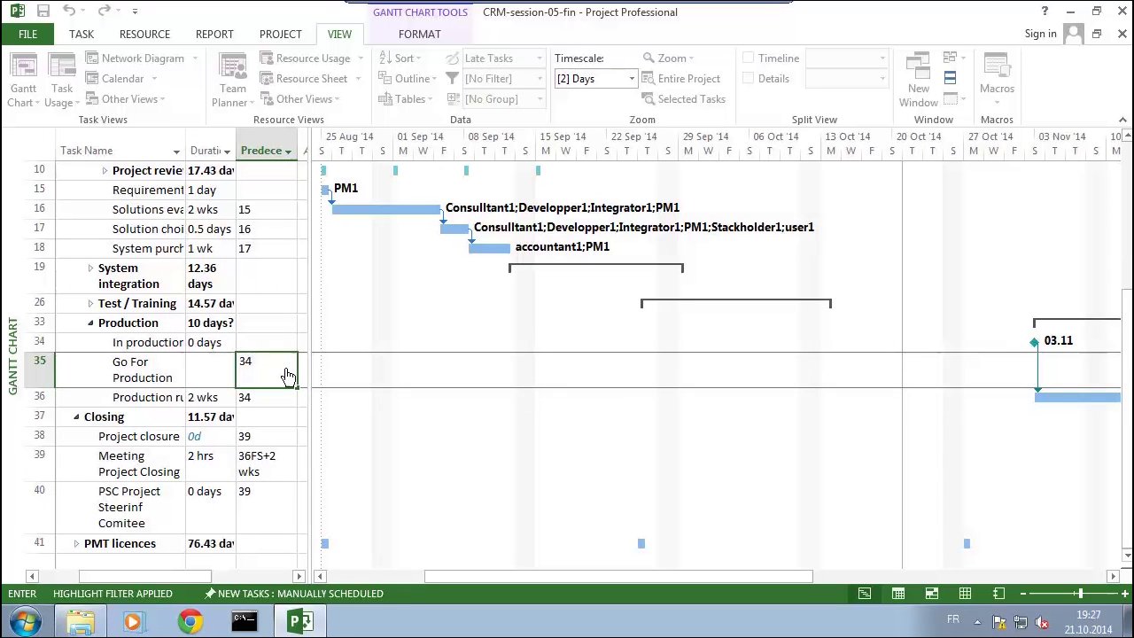
key(Return)
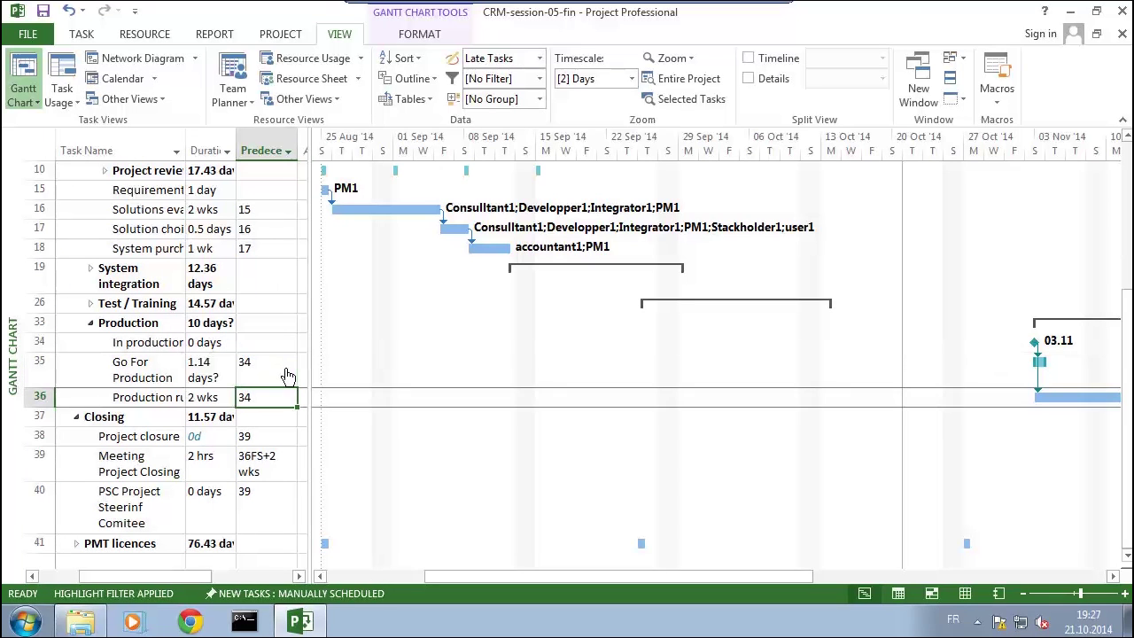
Set the lag on Go For Production's predecessor link to -10d and the task's duration to 0 days.
click(137, 374)
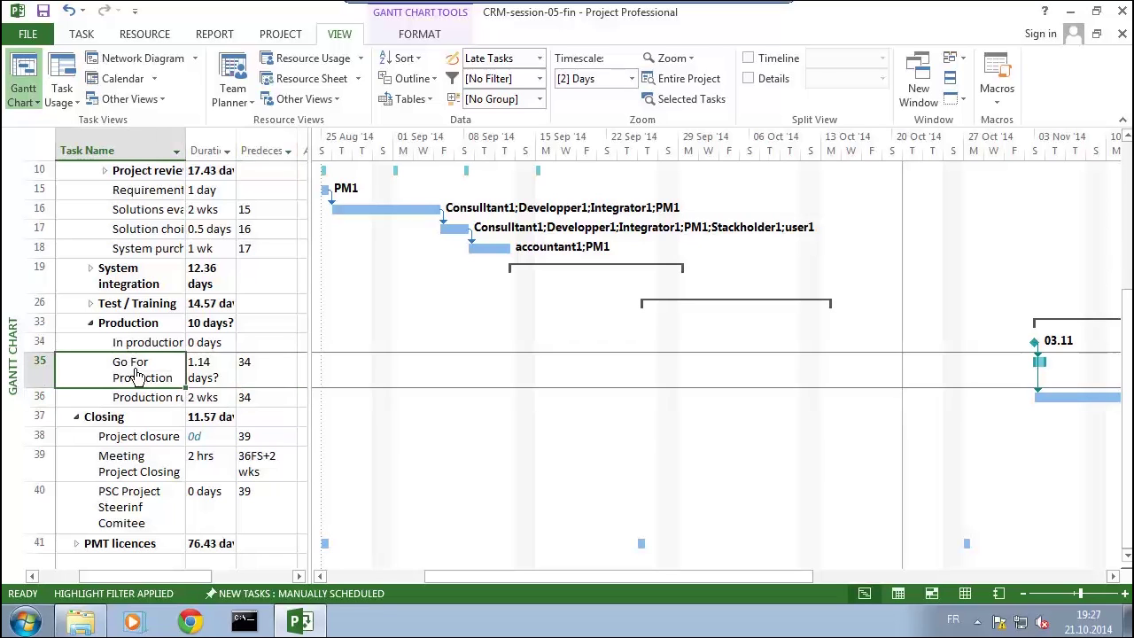
right_click(138, 375)
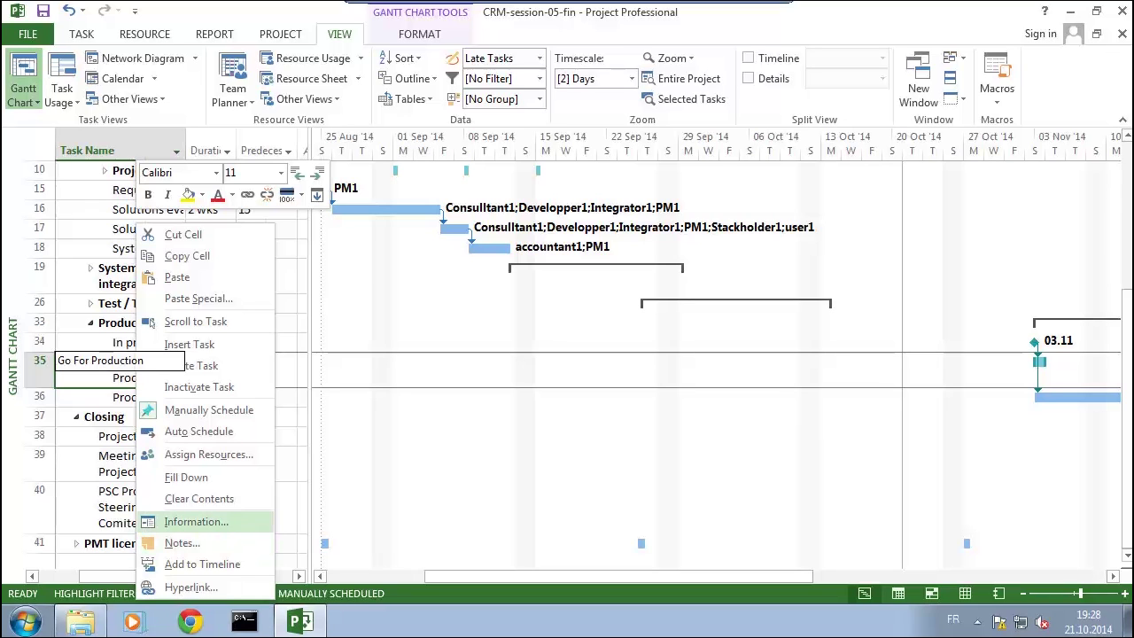
click(188, 523)
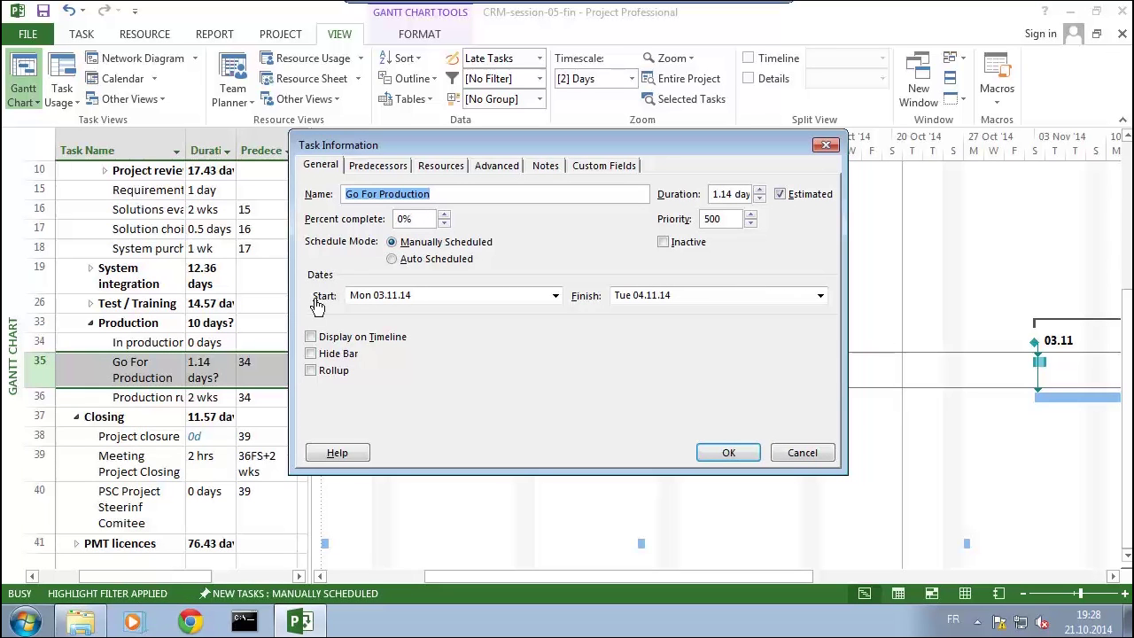
click(402, 166)
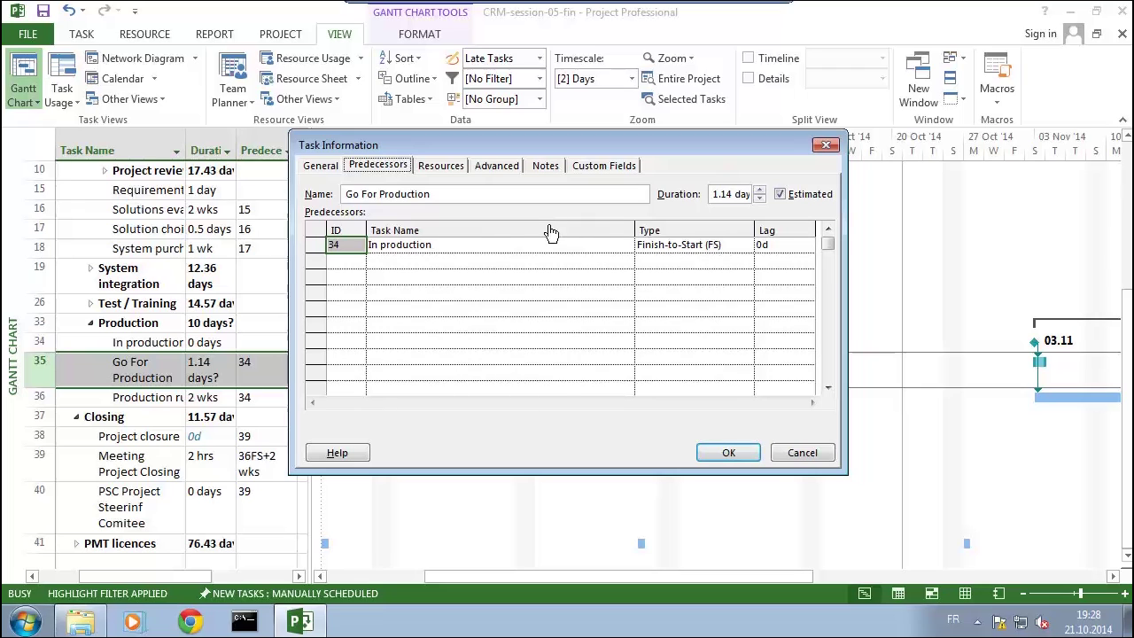
click(768, 244)
key(BackSpace)
key(BackSpace)
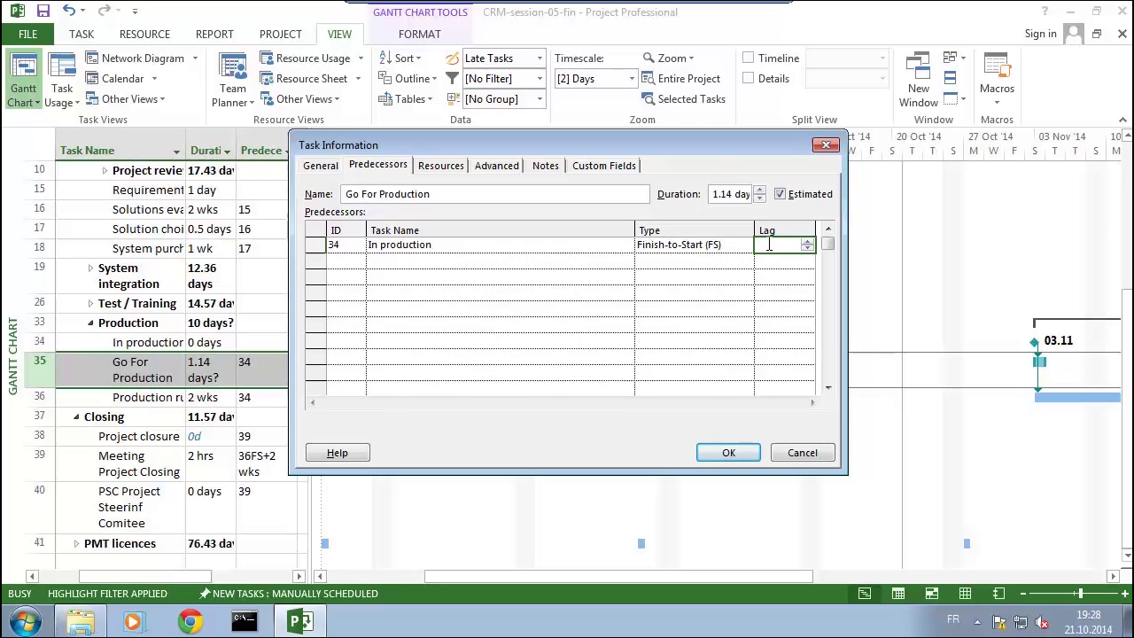
text(-10d)
key(Return)
click(730, 453)
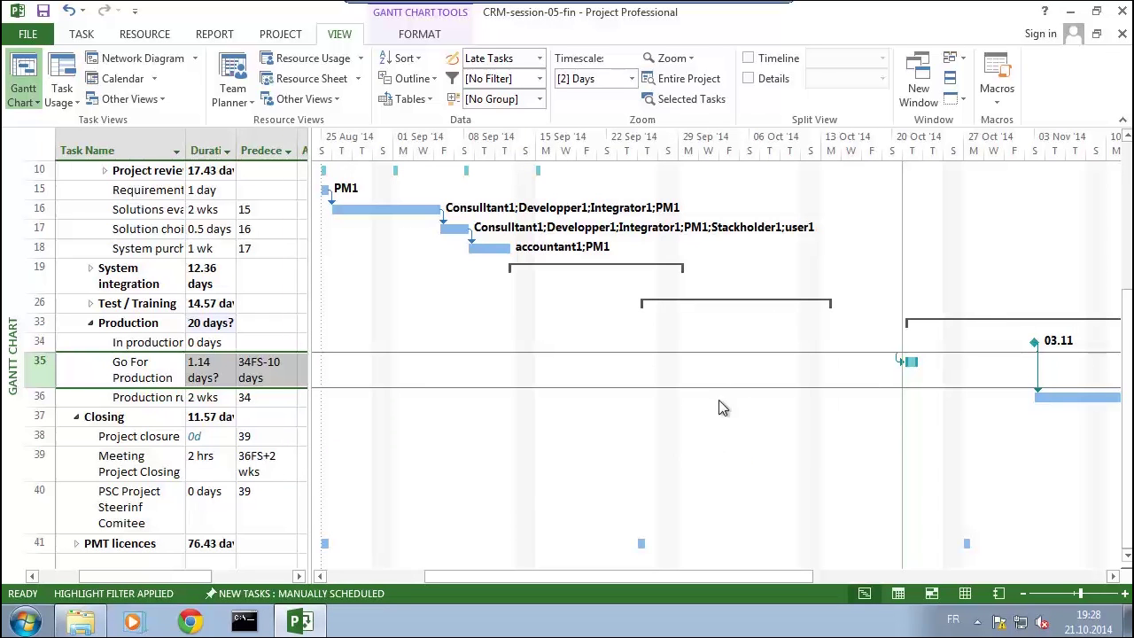
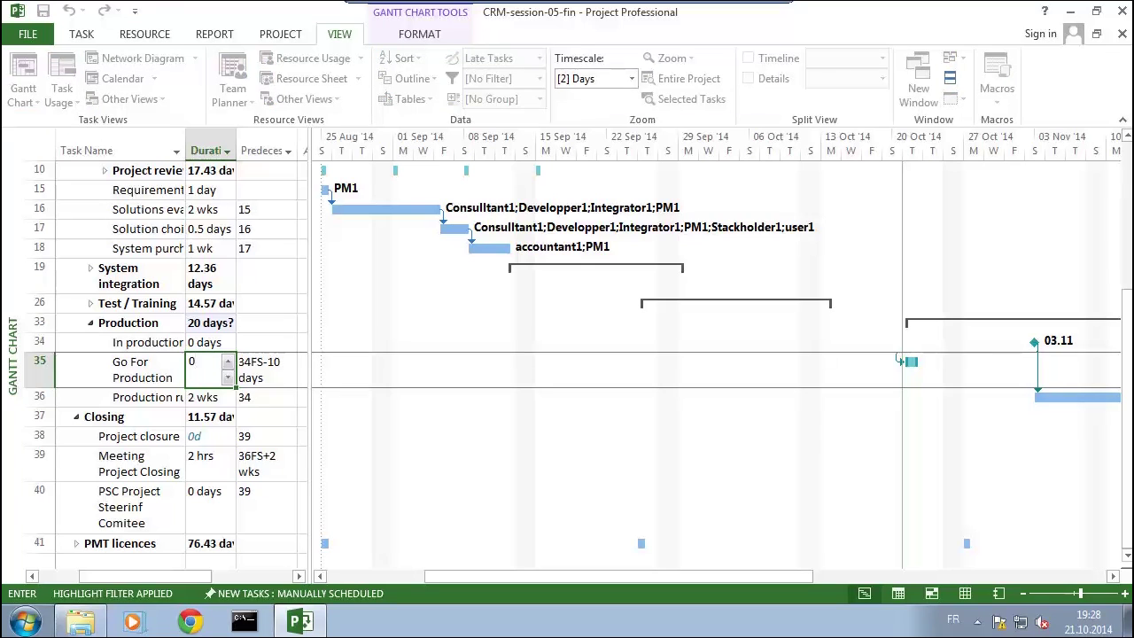
key(Return)
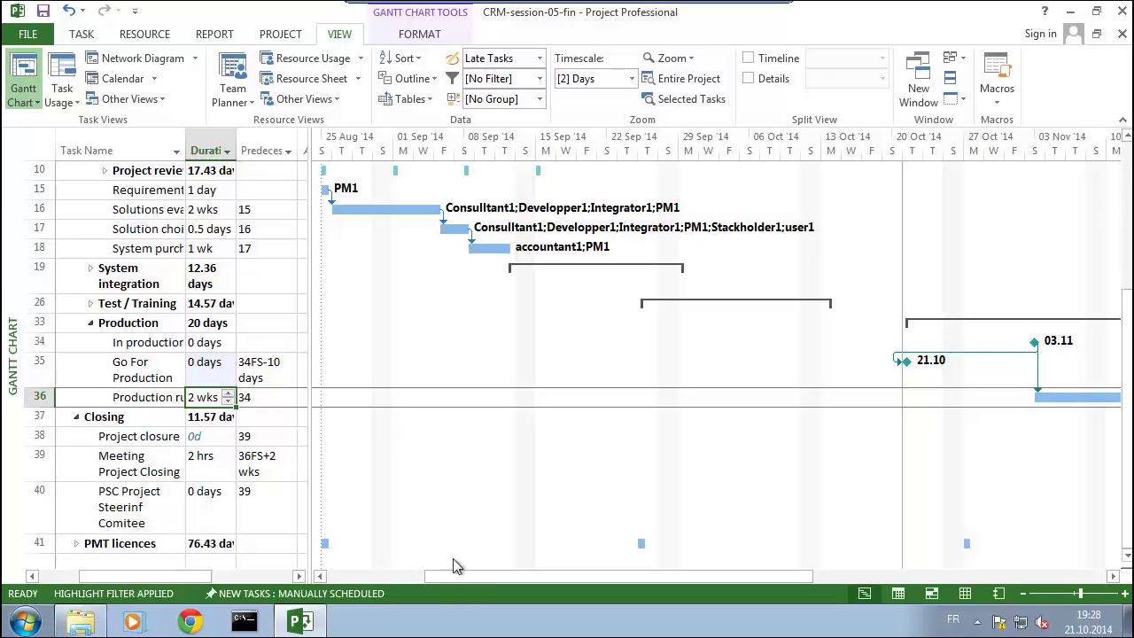
Display the project Timeline above the Gantt chart.
drag(482, 576, 636, 599)
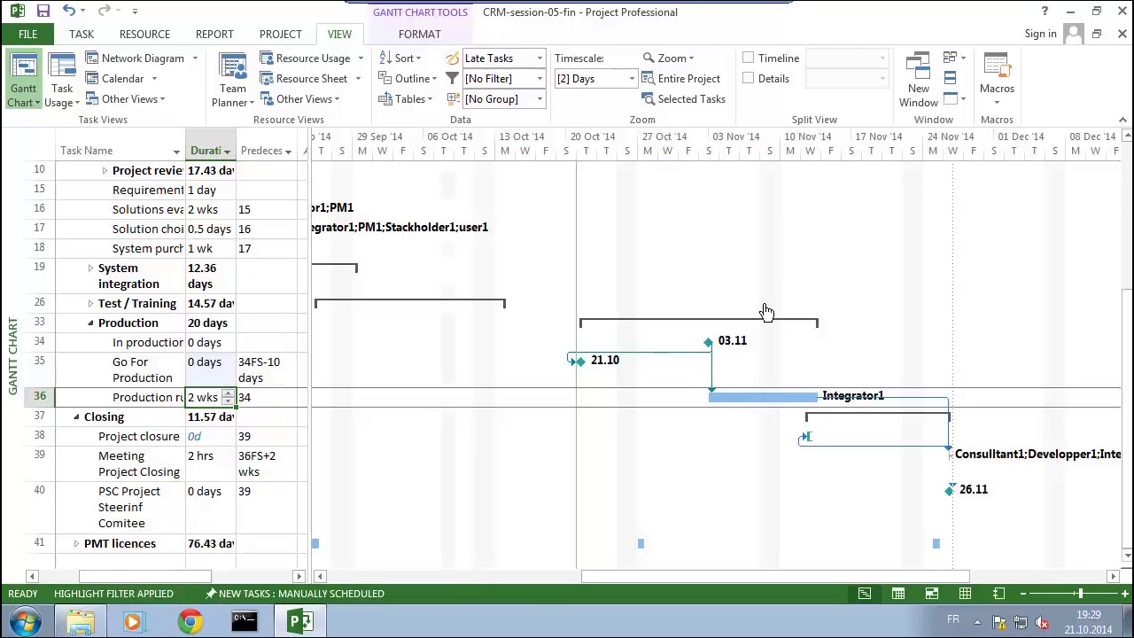
click(24, 73)
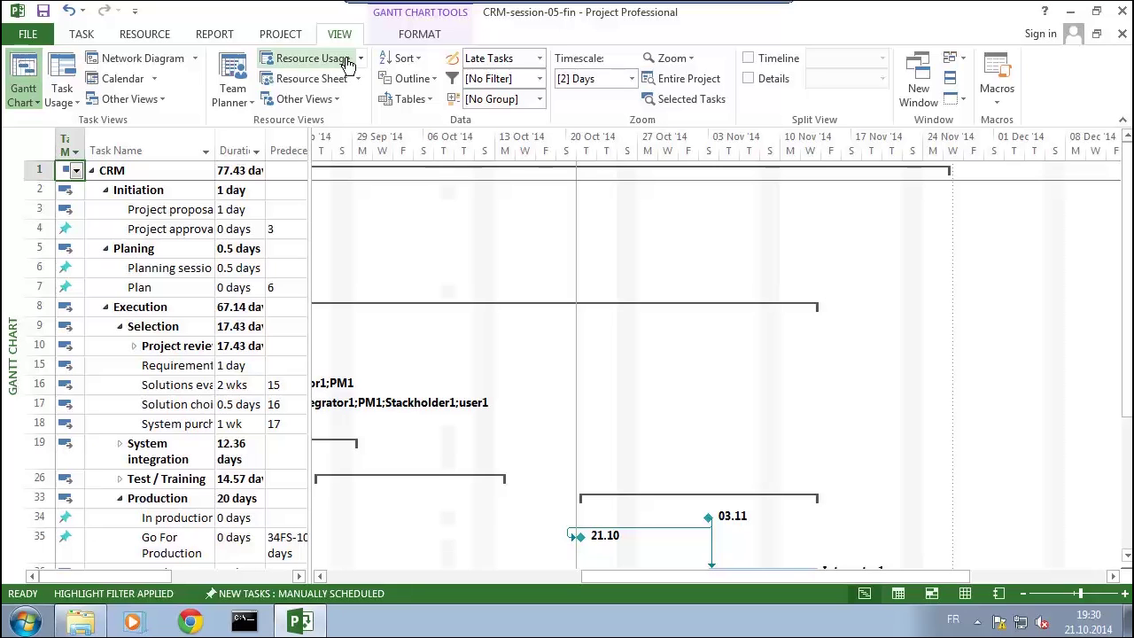
click(749, 59)
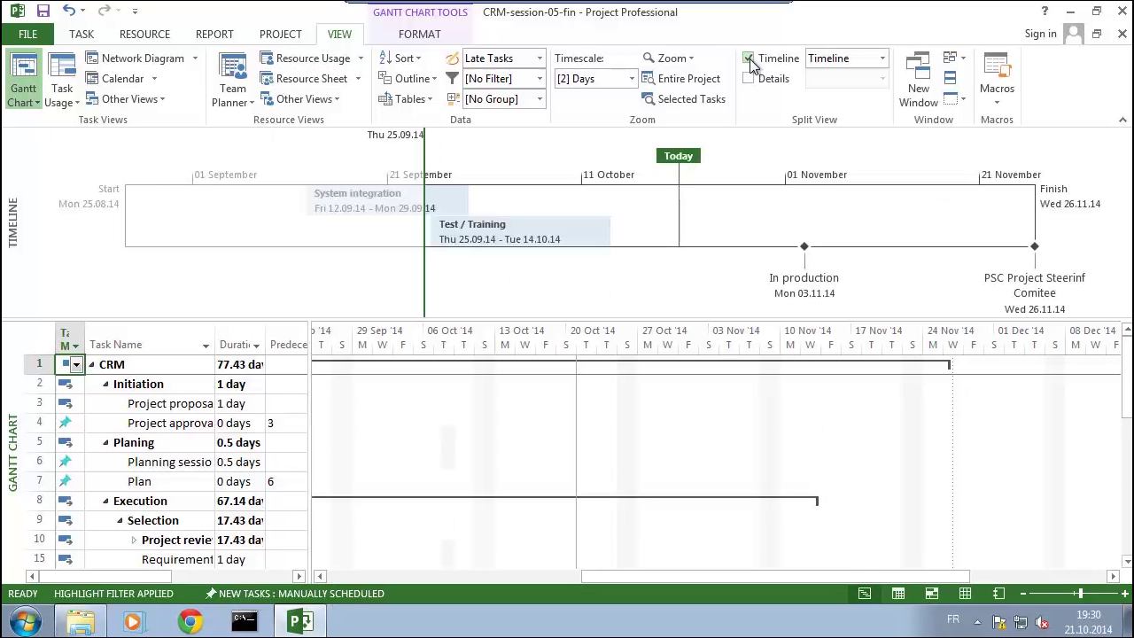
click(693, 155)
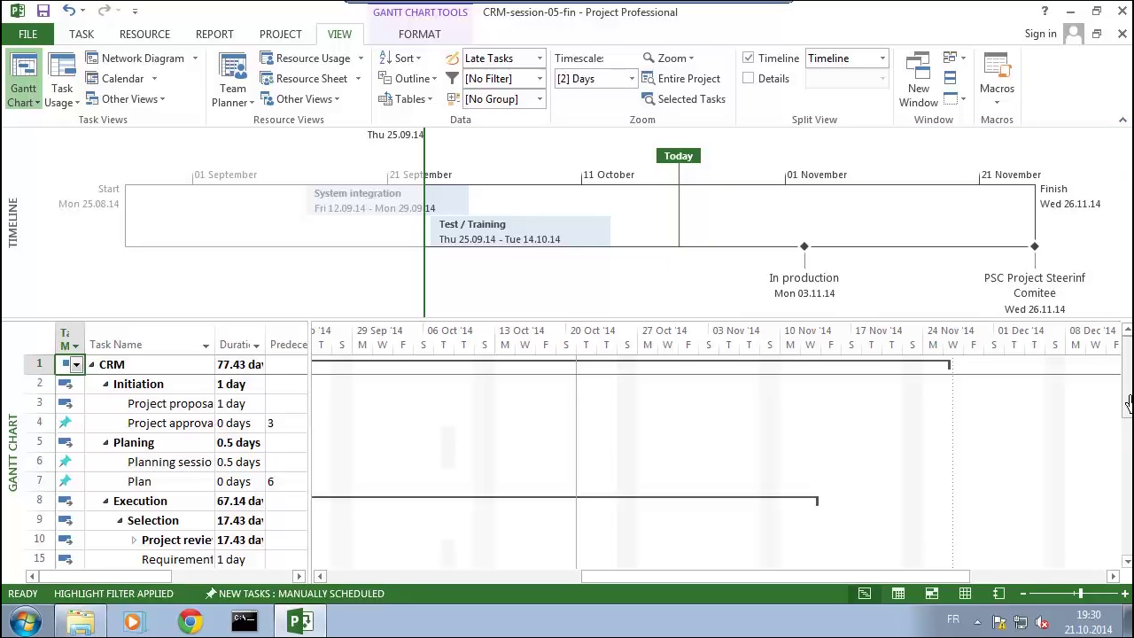
Display the Plan milestone of the Planing phase on the project timeline.
drag(1129, 403, 1129, 434)
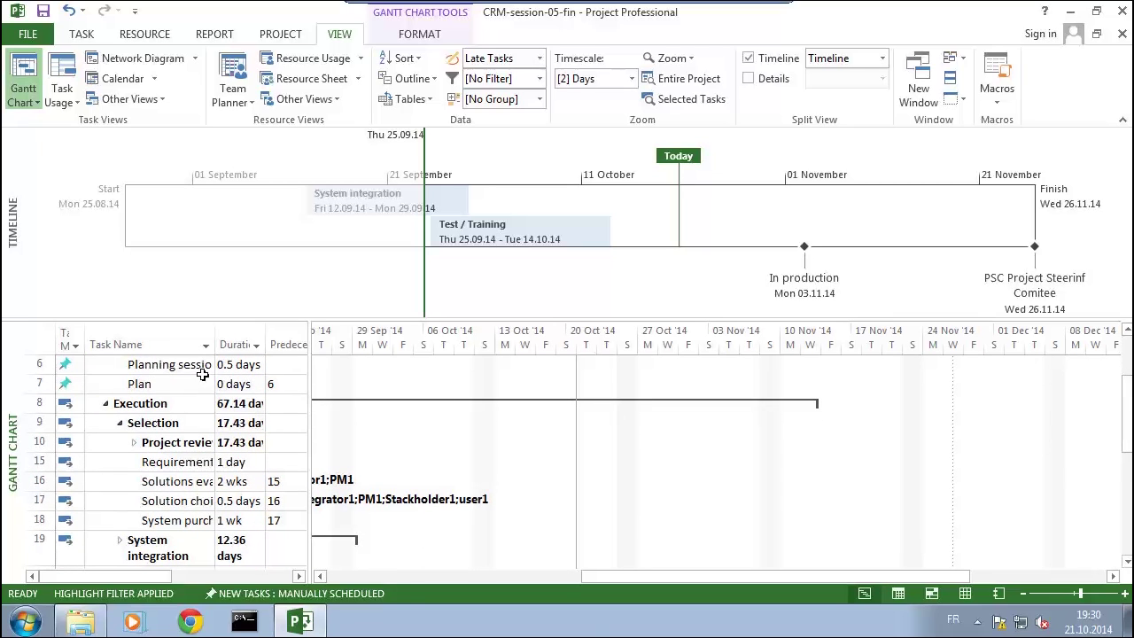
click(131, 388)
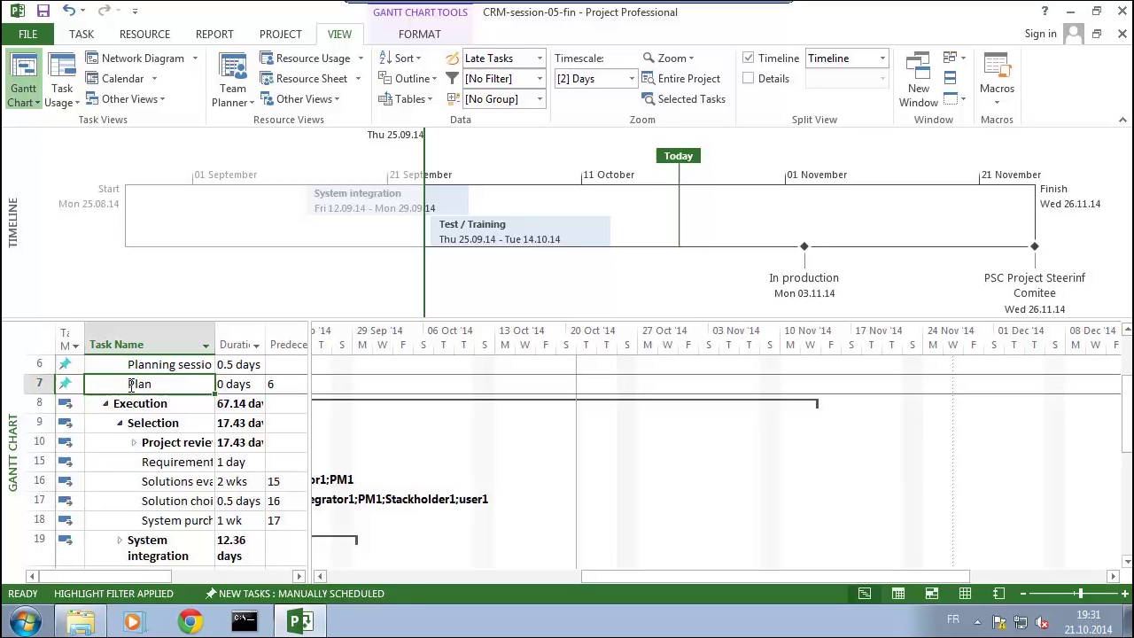
double_click(130, 386)
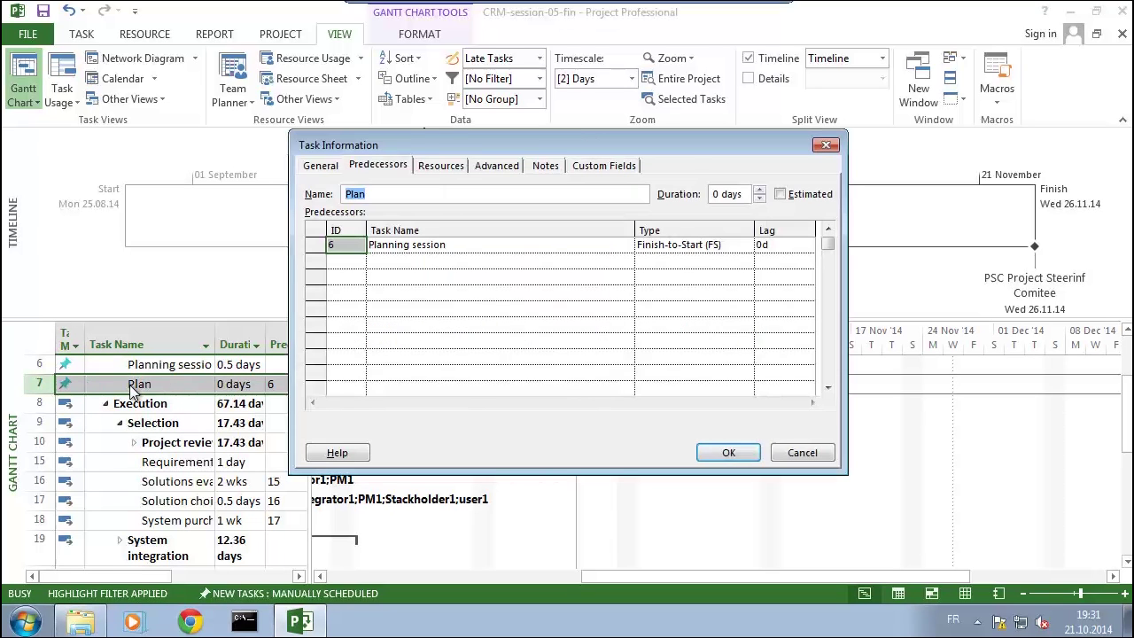
click(324, 171)
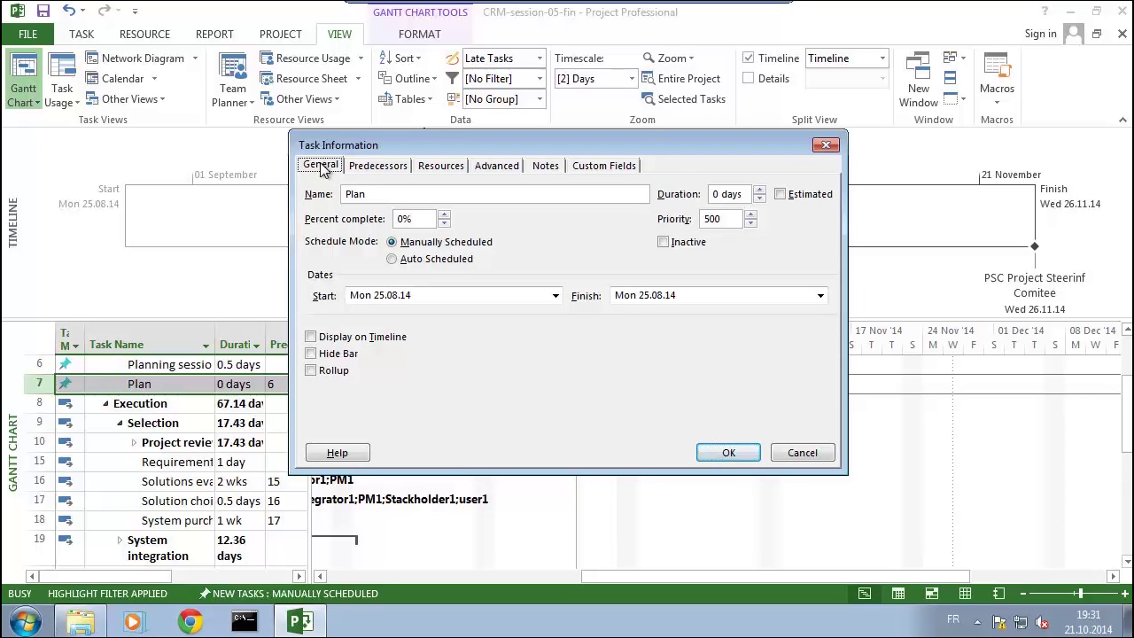
click(311, 338)
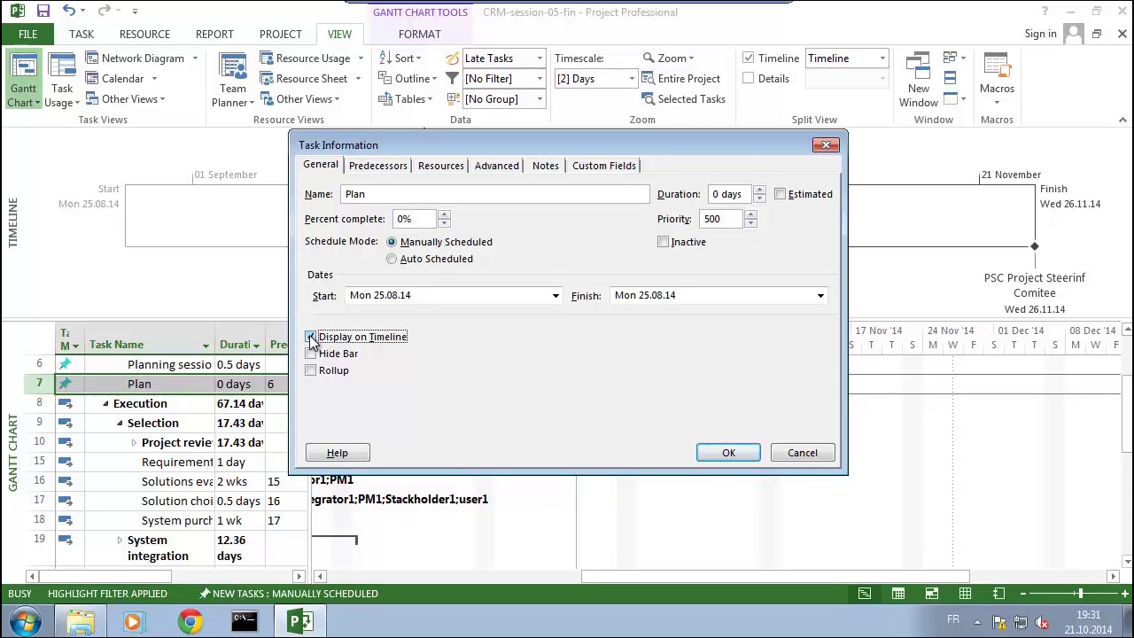
click(727, 453)
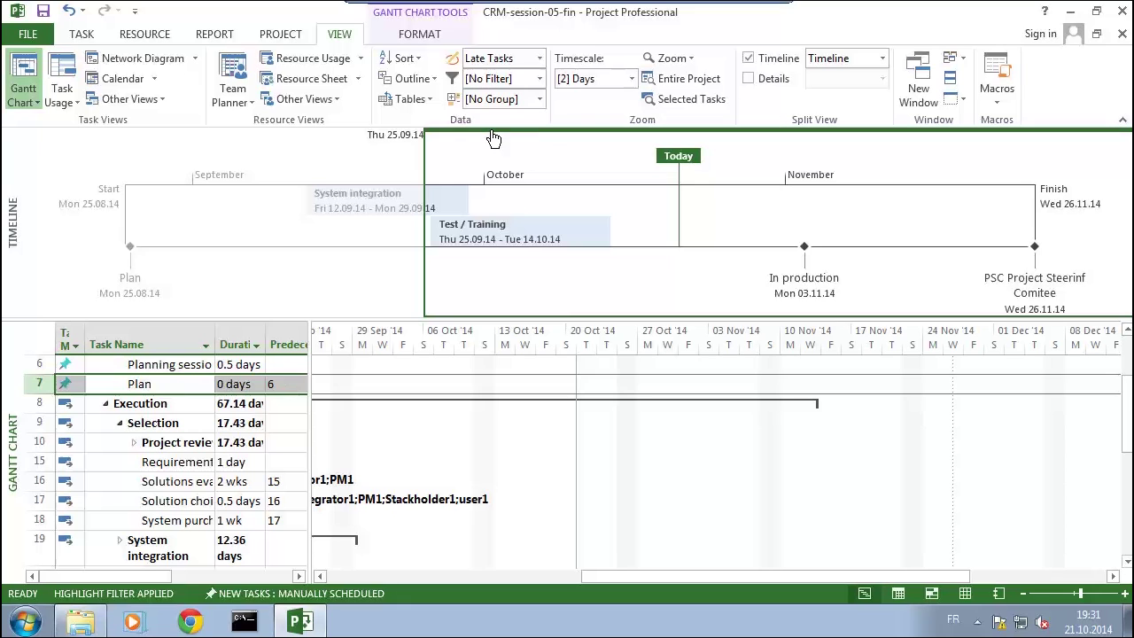
Display the Project approval milestone of the Initiation phase on the project timeline.
drag(491, 130, 122, 169)
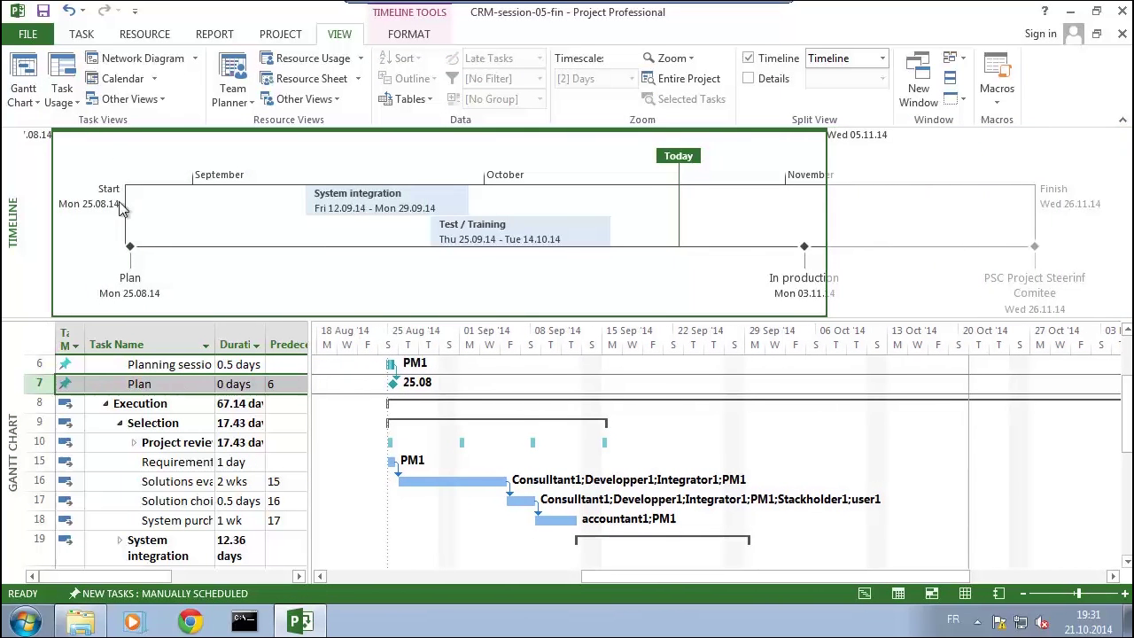
drag(122, 209, 124, 209)
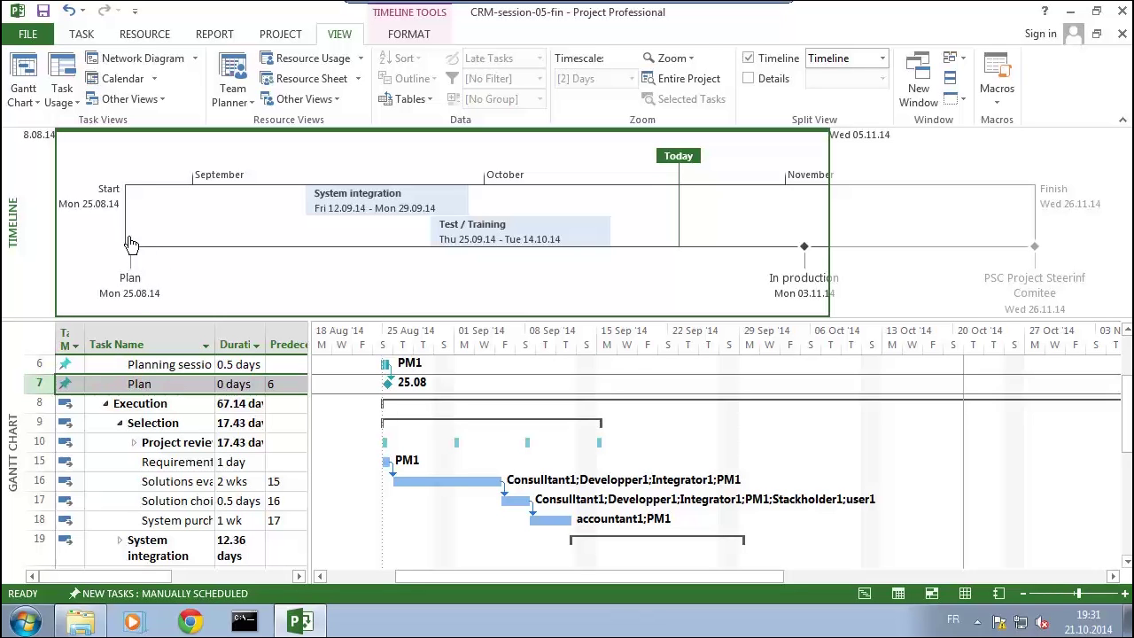
mouse_move(134, 277)
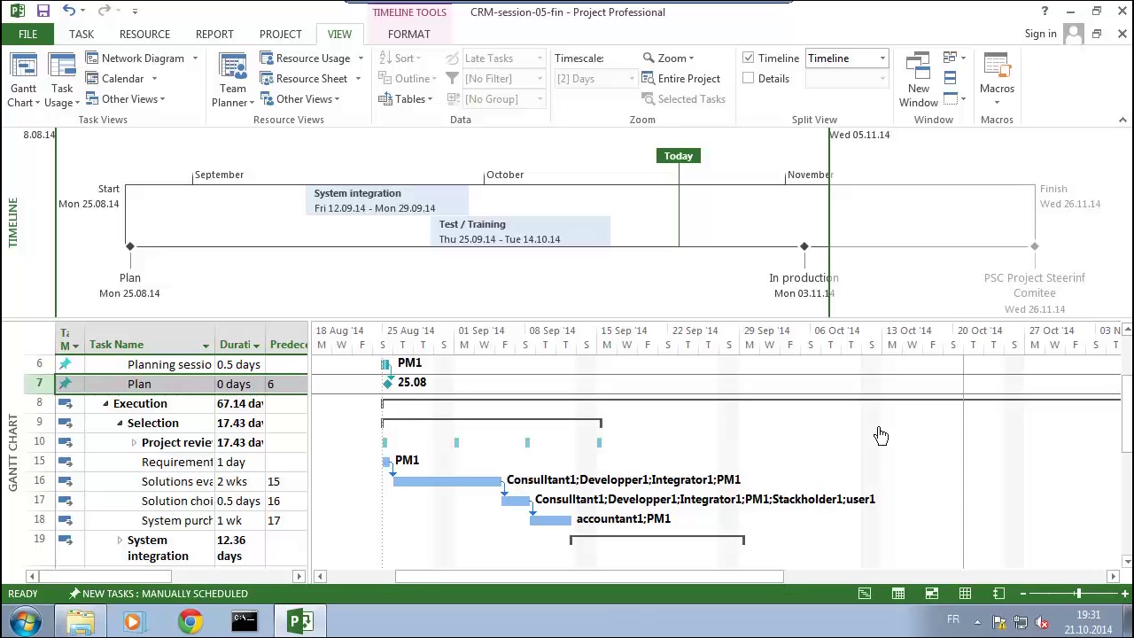
drag(1127, 426, 1127, 388)
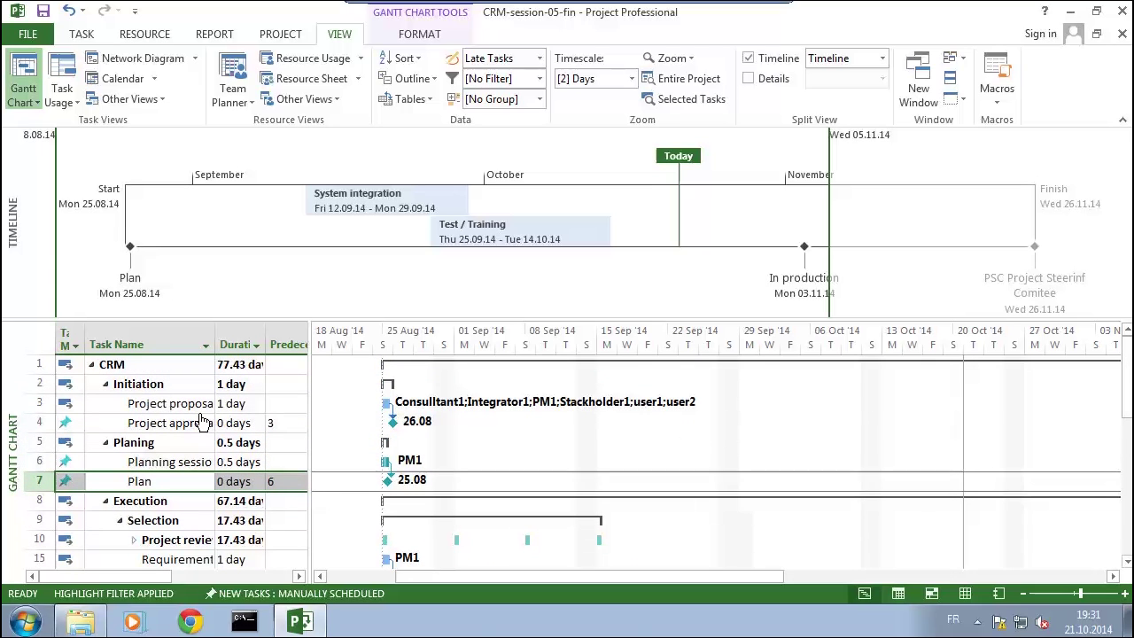
click(166, 422)
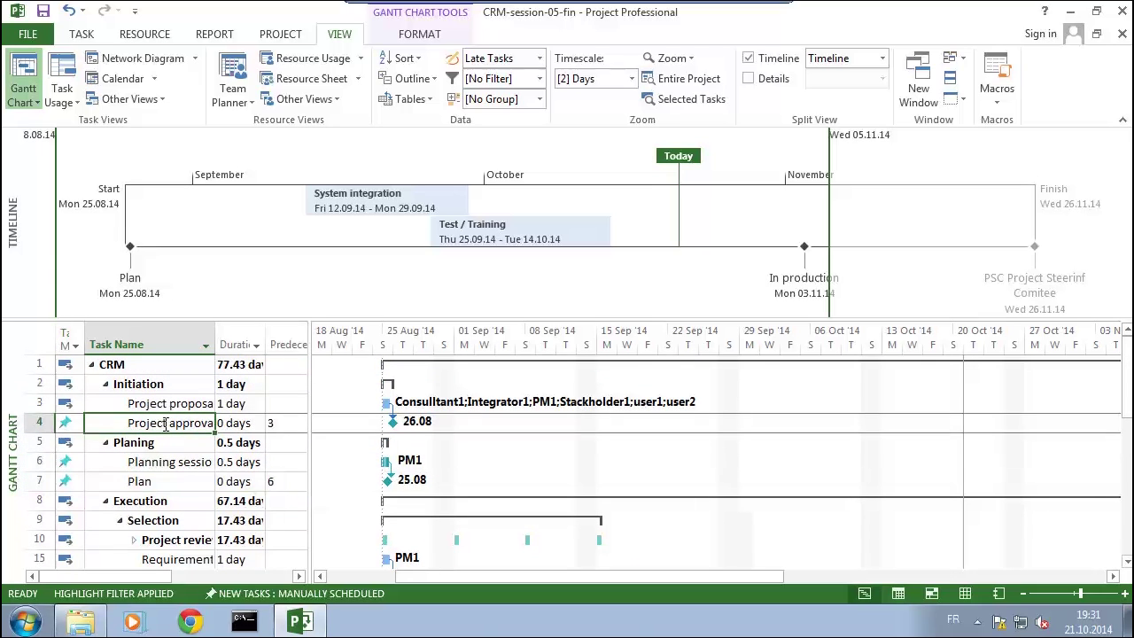
double_click(166, 423)
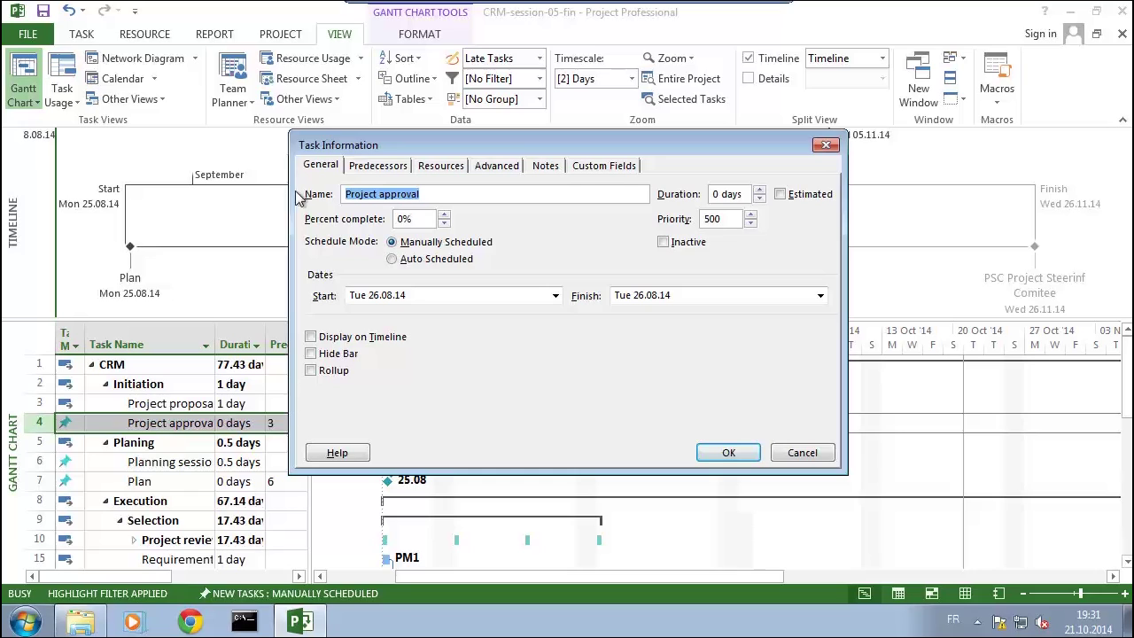
click(311, 337)
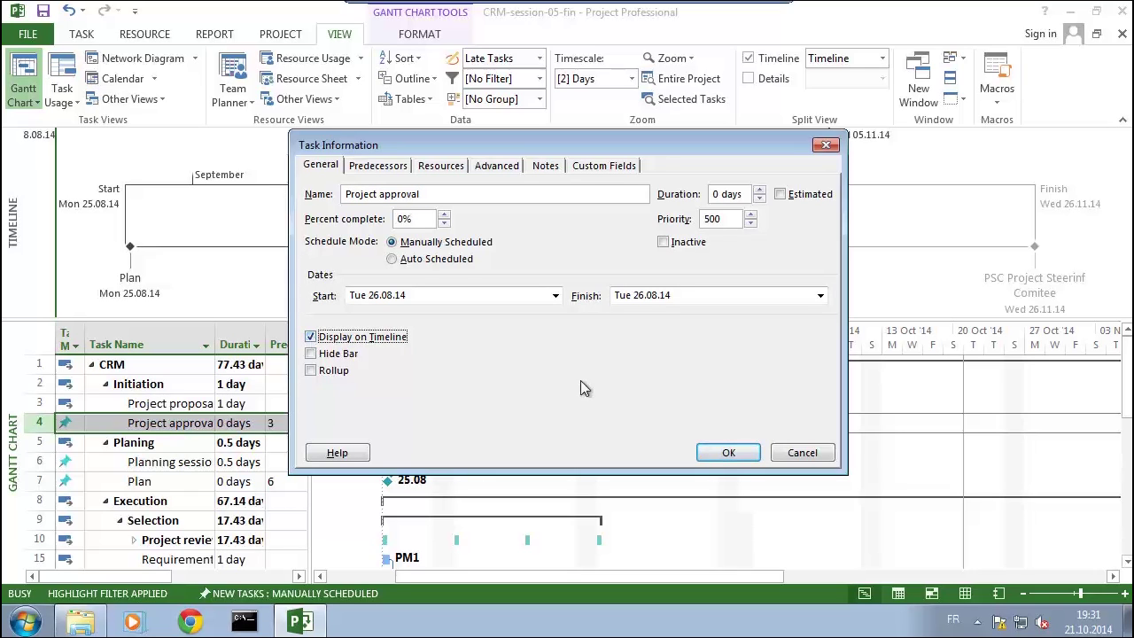
click(725, 453)
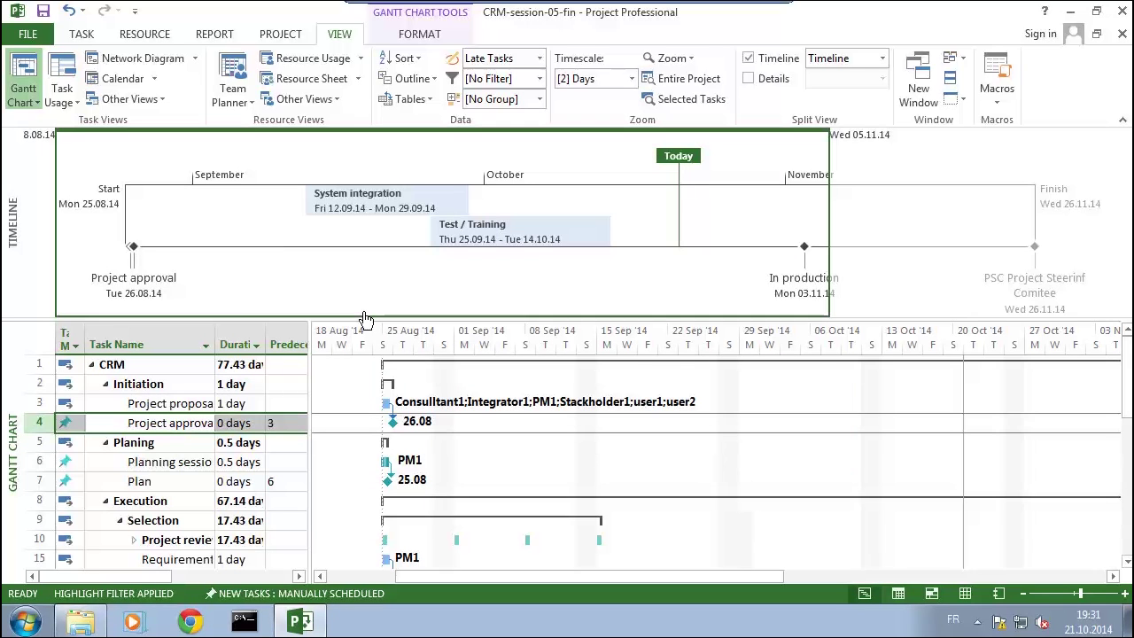
Separate the overlapping Project approval and Plan labels on the timeline, placing Project approval to the left and Plan to the right.
click(138, 273)
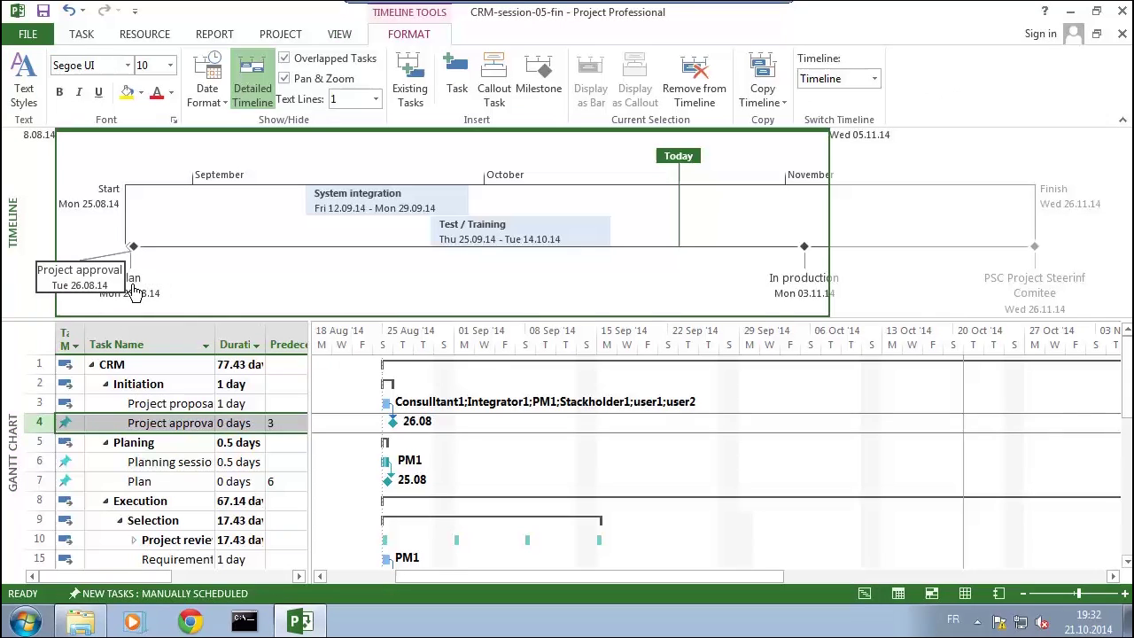
drag(135, 278, 196, 277)
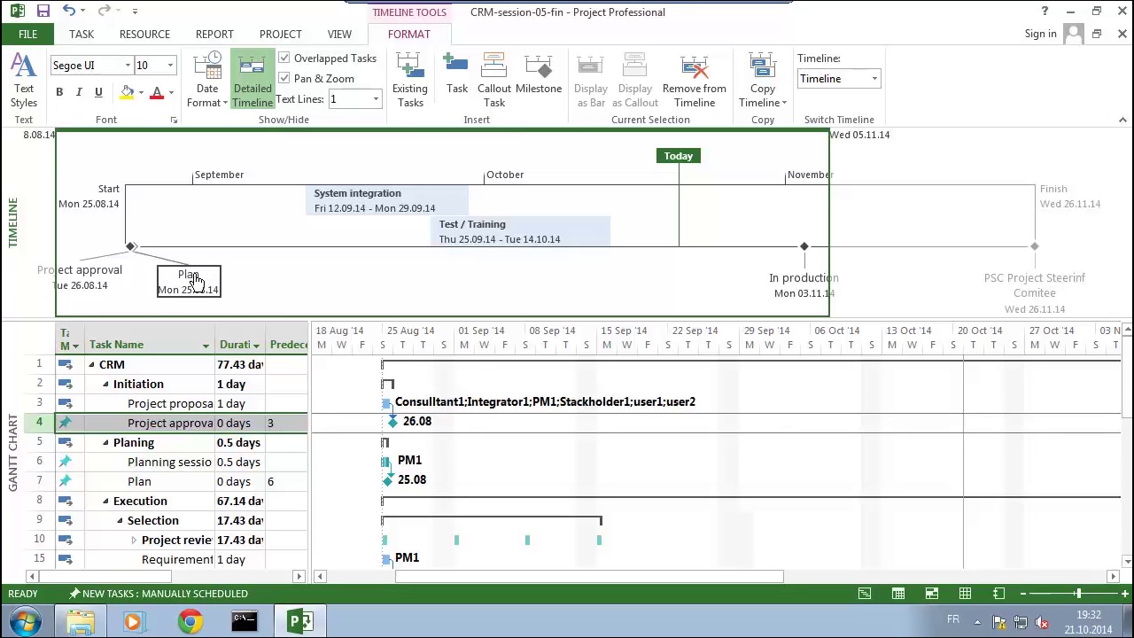
drag(70, 280, 95, 281)
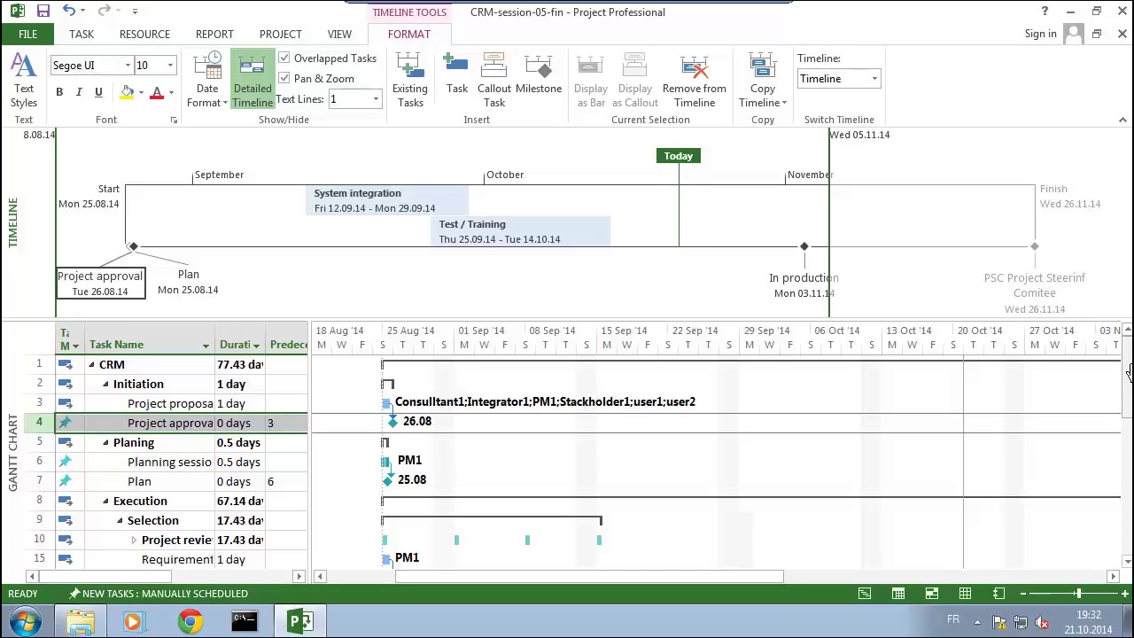
Expand the Test / Training summary task to show its subtasks.
drag(1129, 372, 1129, 417)
scroll(573, 462, down, 3)
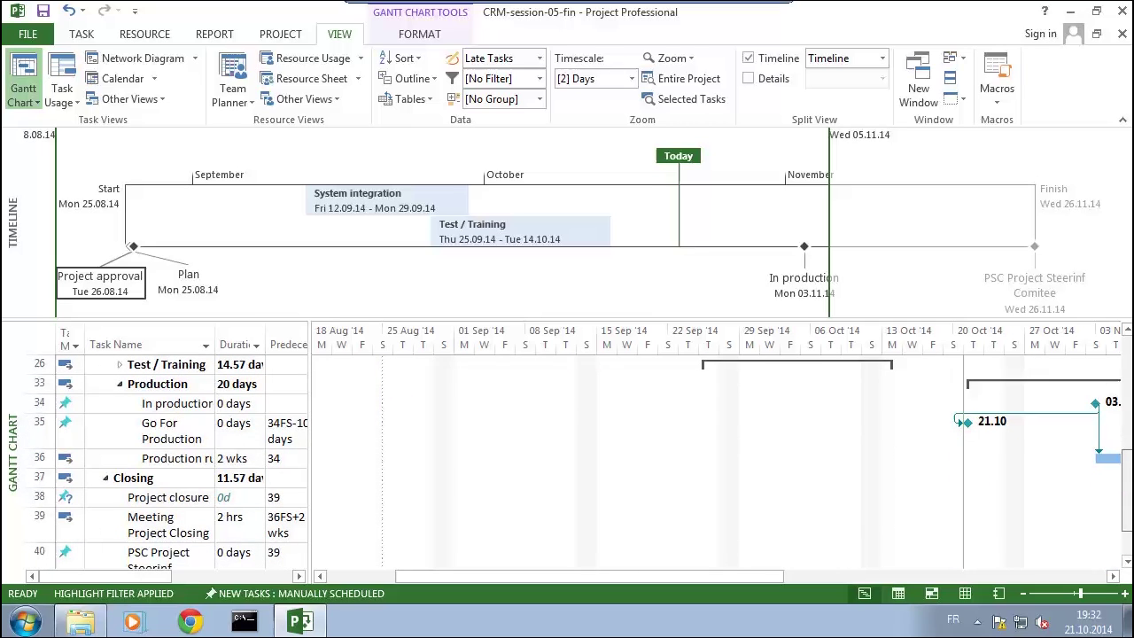
scroll(573, 461, up, 1)
scroll(574, 462, up, 2)
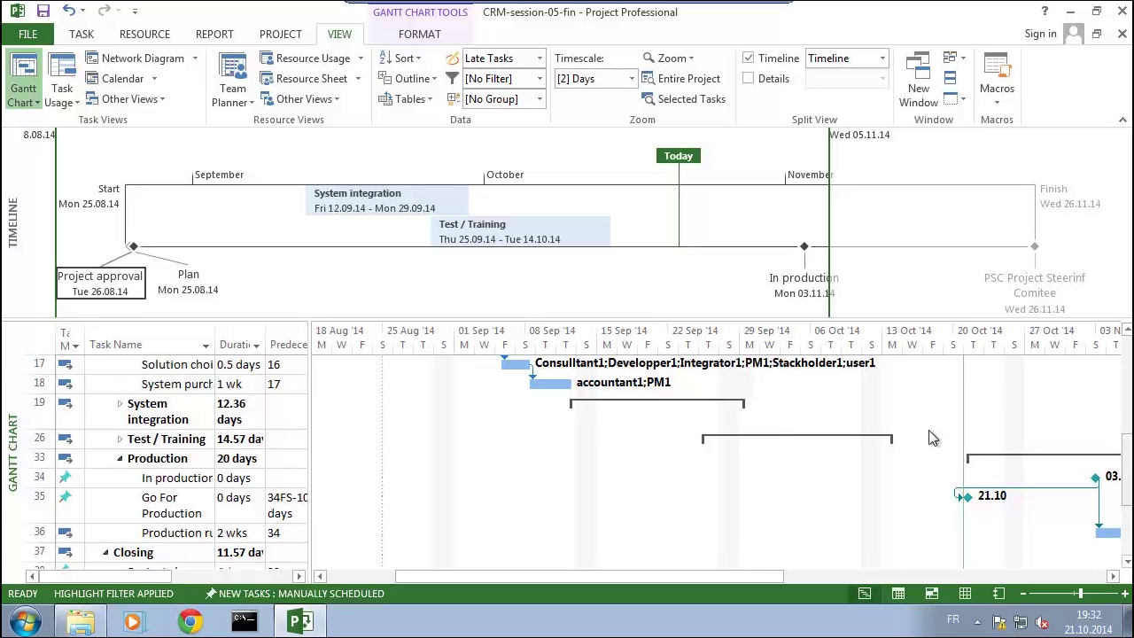
click(119, 440)
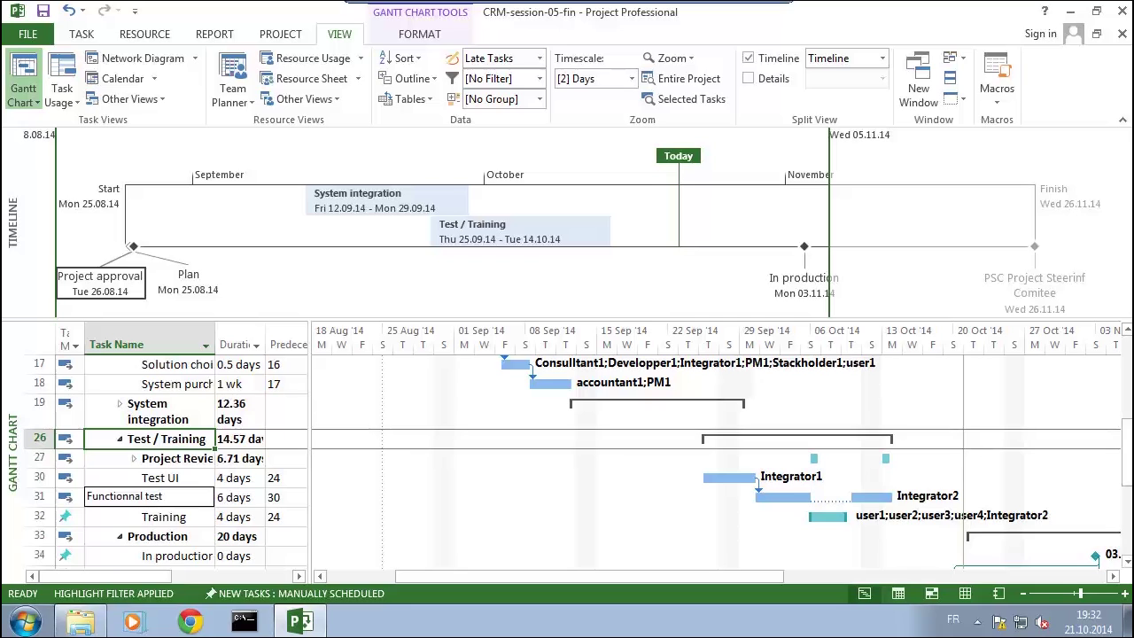
Mark the 6-day Functionnal test task as a milestone while keeping its duration.
click(162, 502)
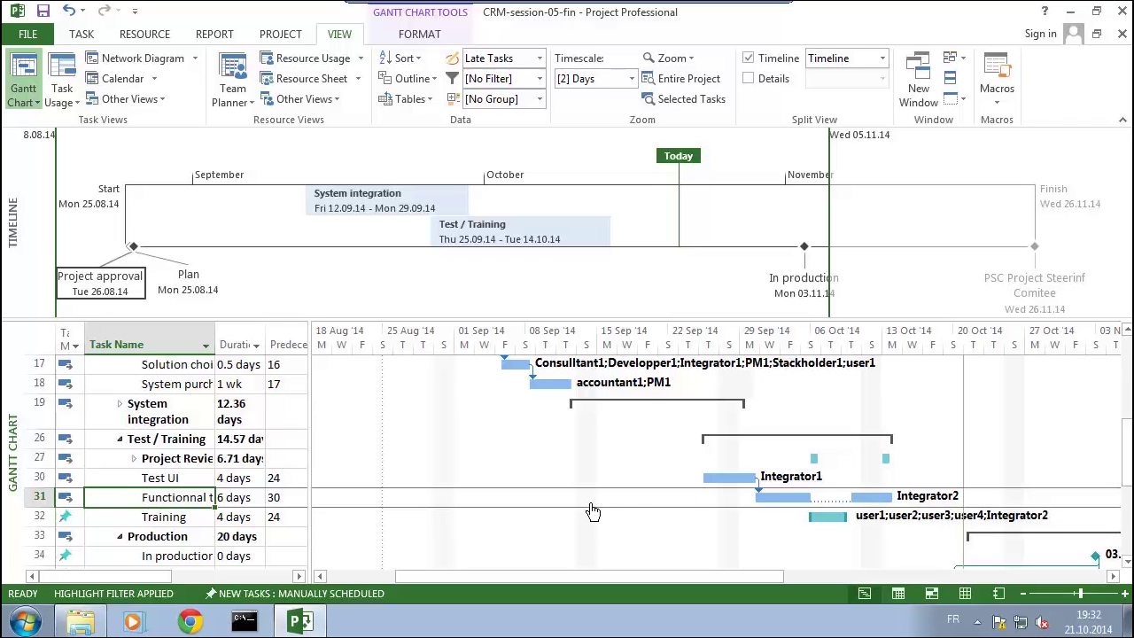
click(183, 497)
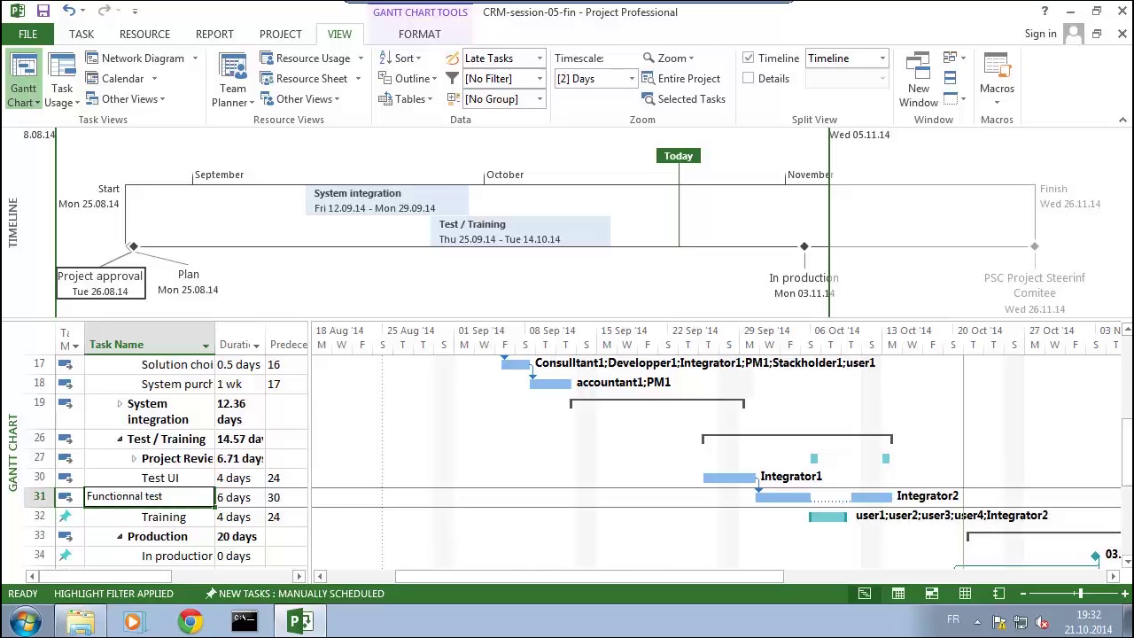
double_click(190, 502)
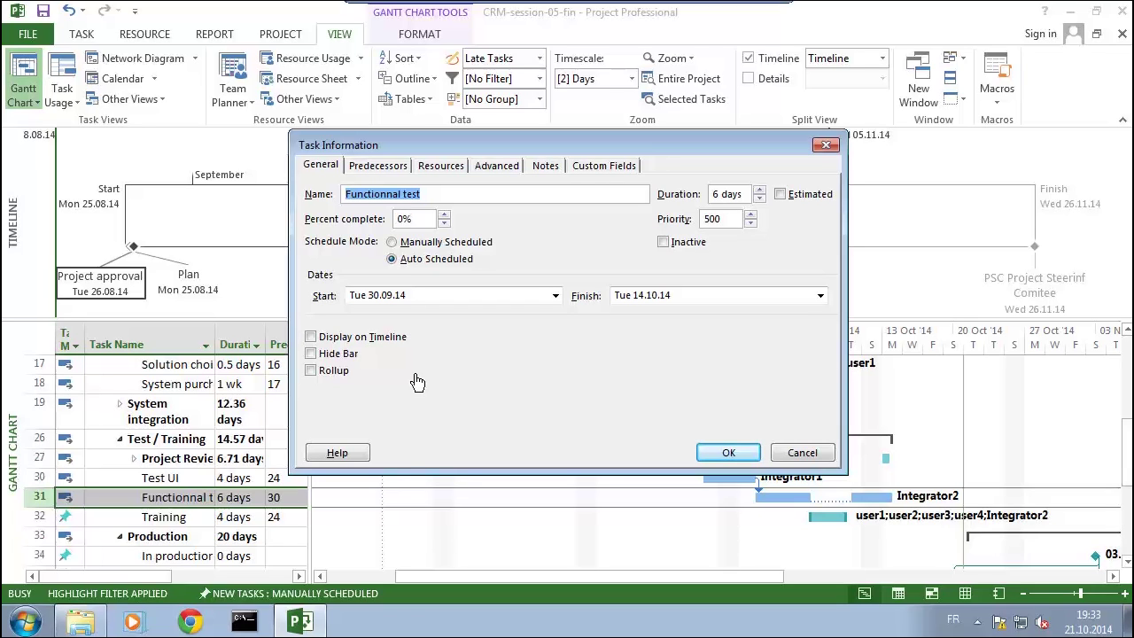
click(497, 166)
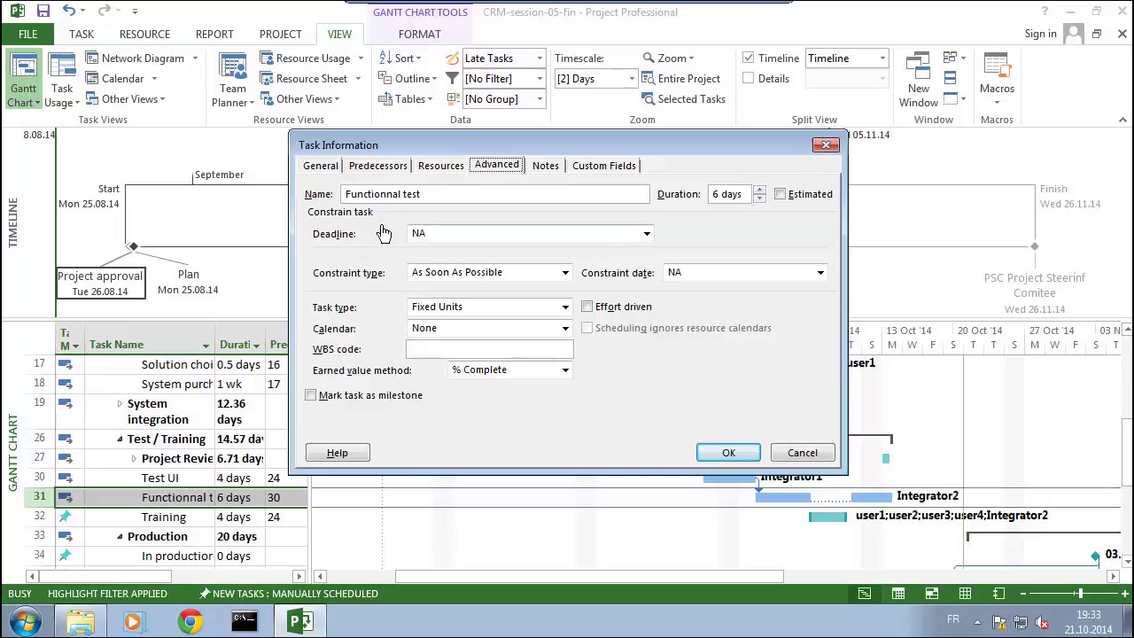
click(311, 396)
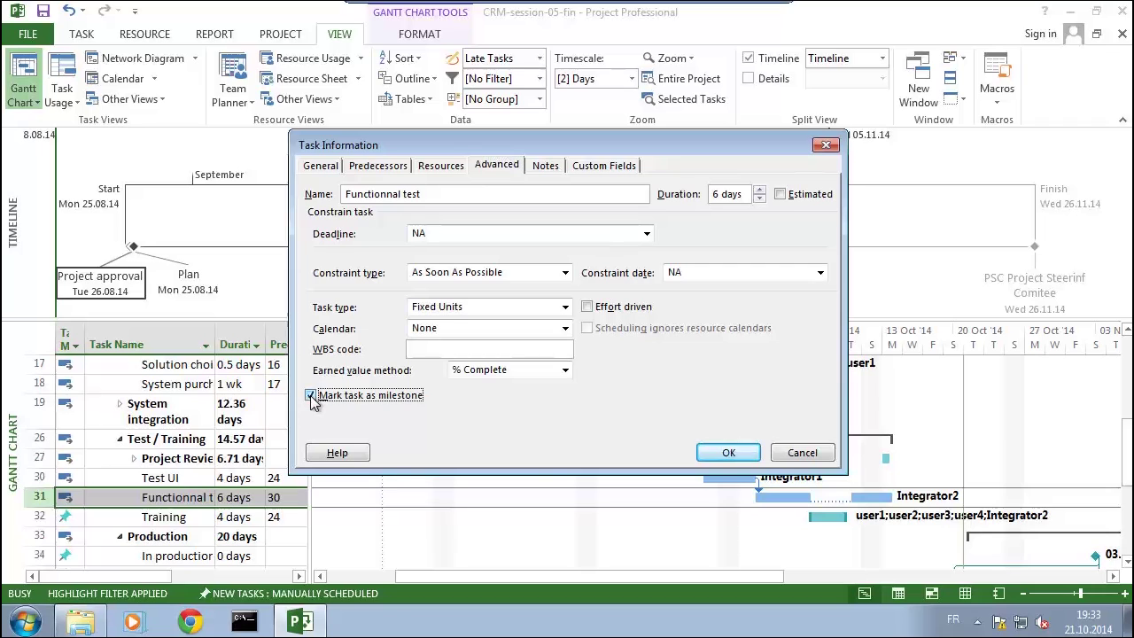
click(728, 453)
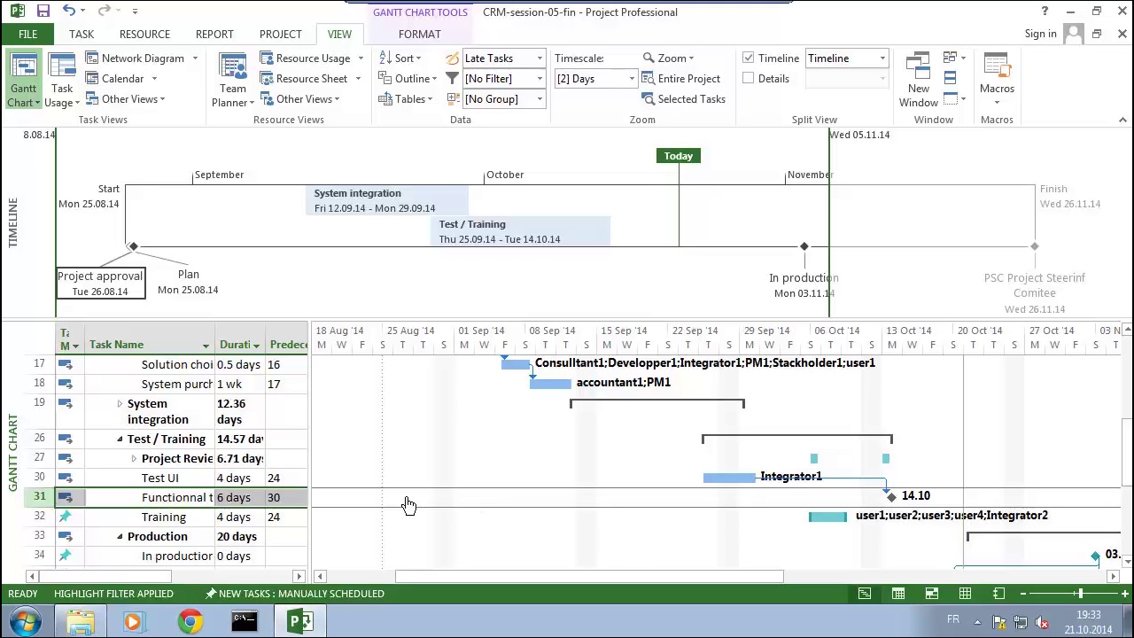
Display the Functionnal test milestone on the project timeline.
click(170, 497)
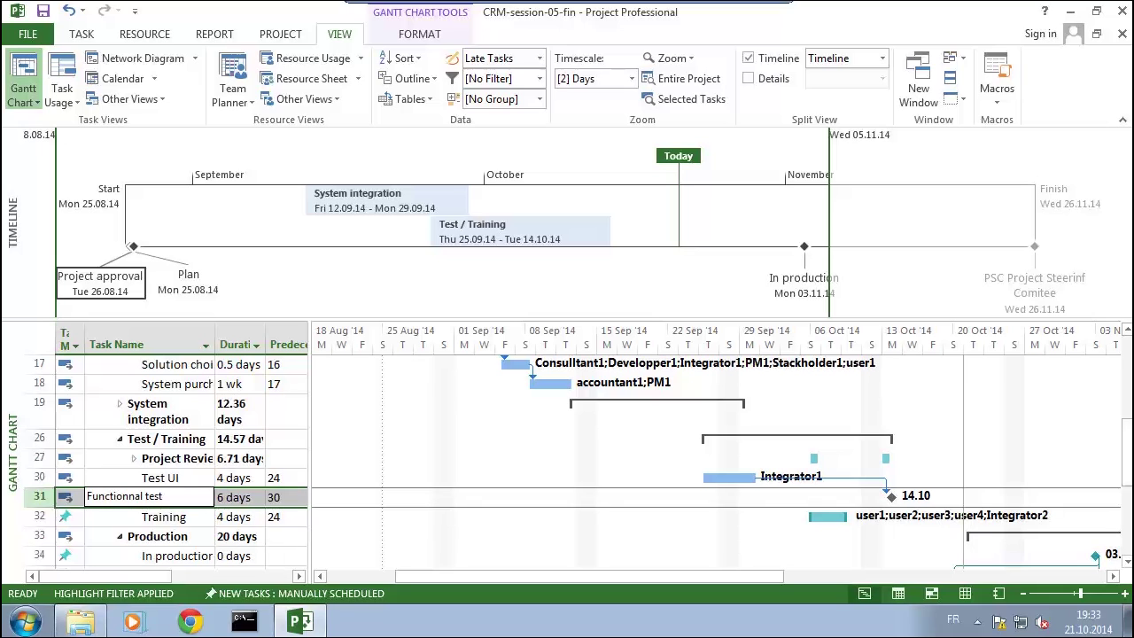
double_click(169, 501)
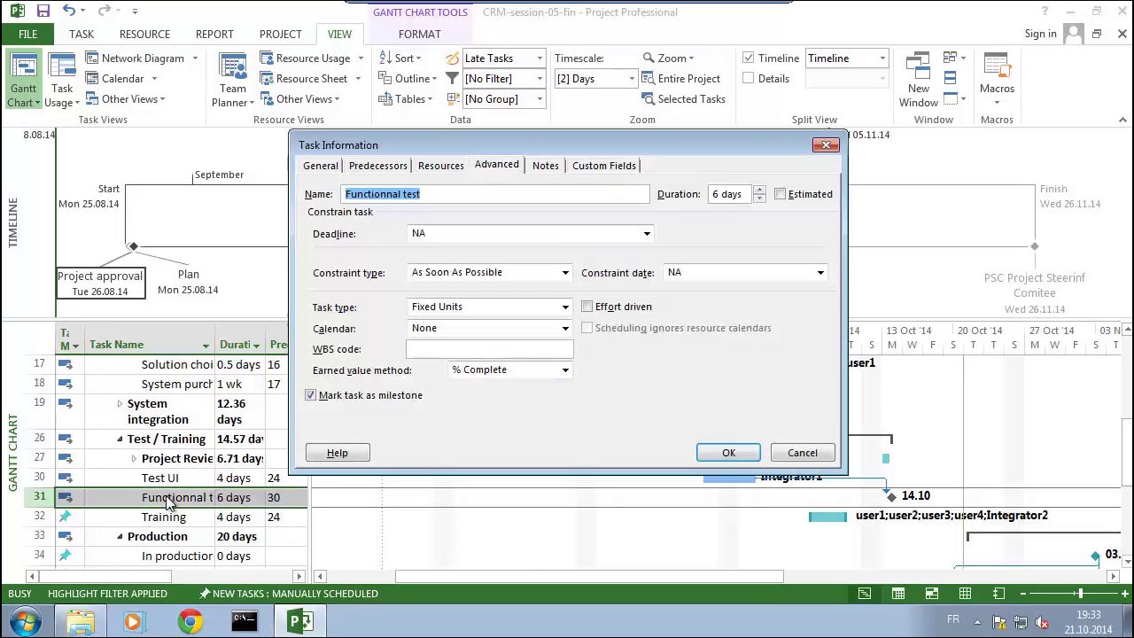
click(318, 166)
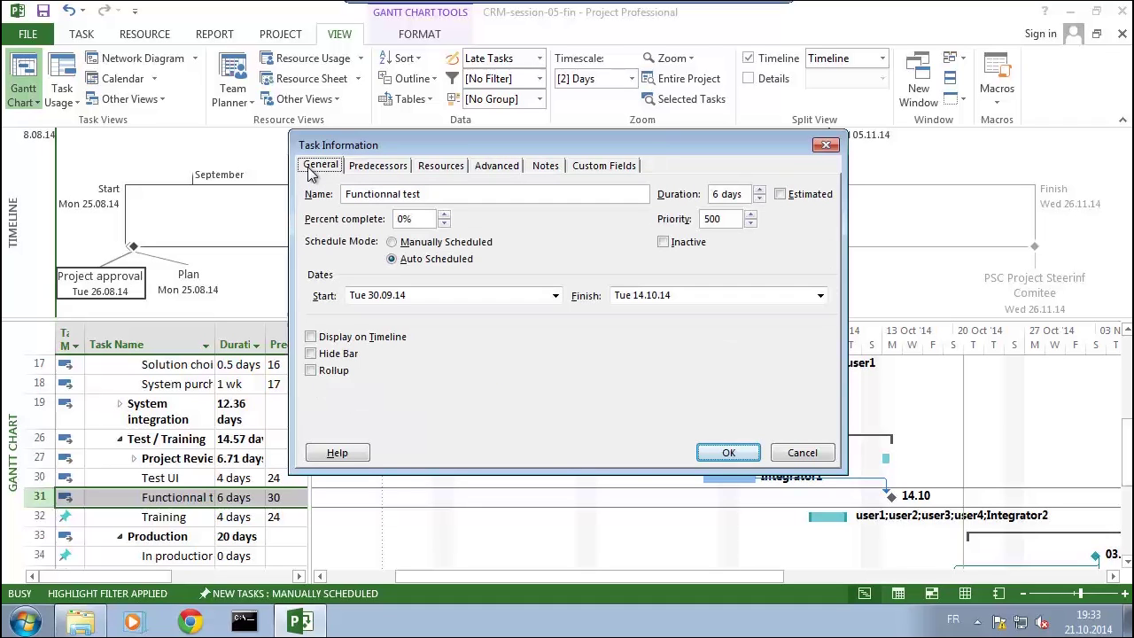
click(311, 337)
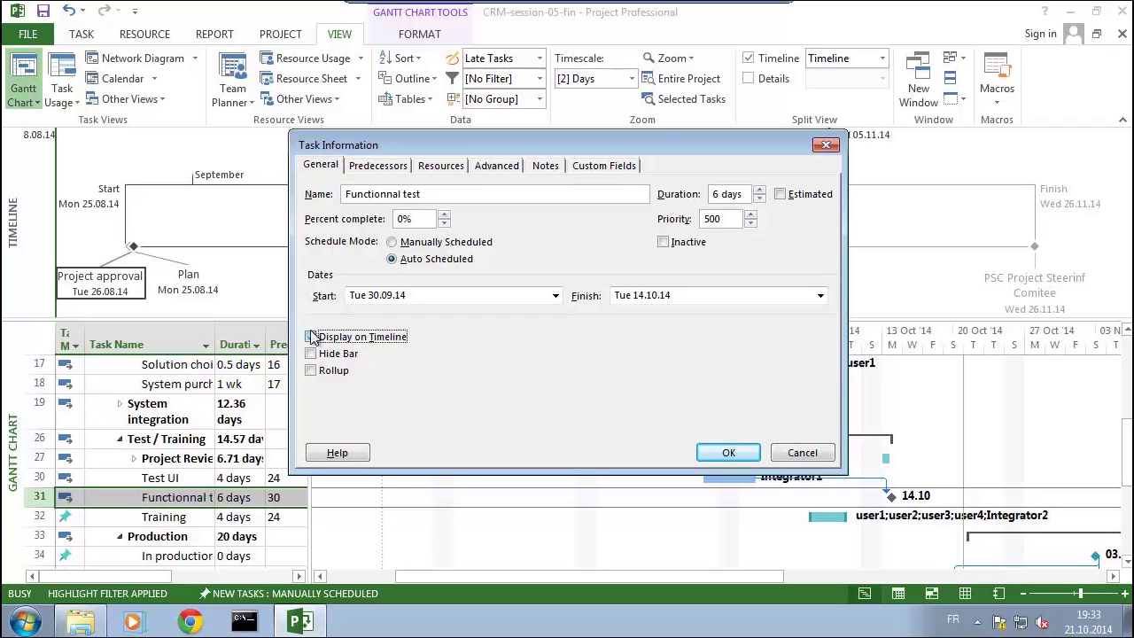
click(728, 453)
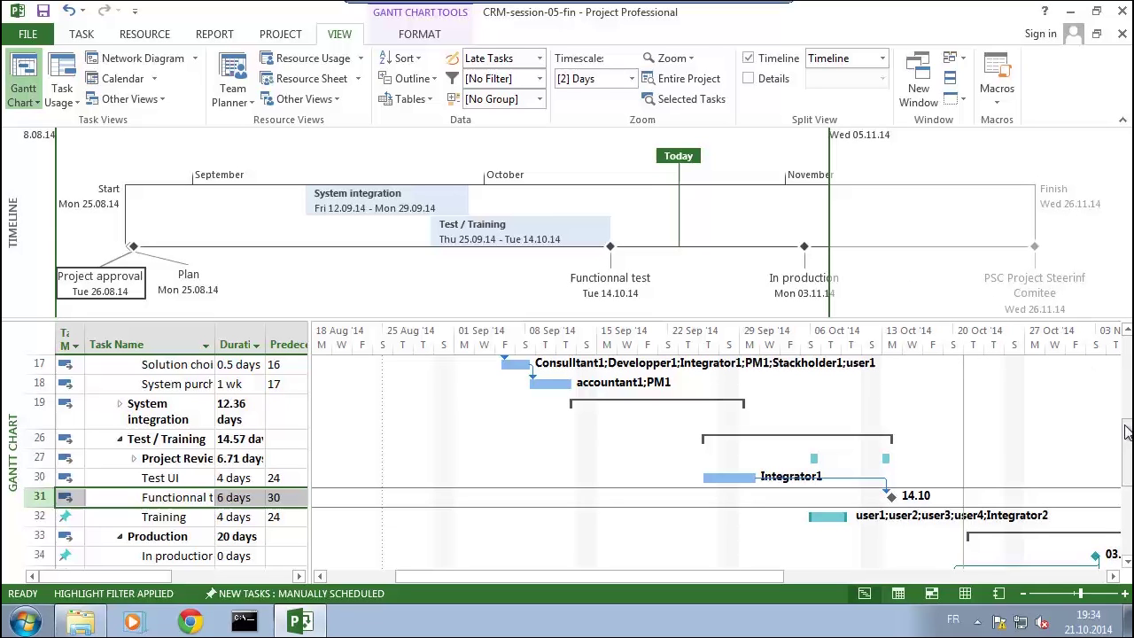
Display the Go For Production milestone on the timeline and shift the Functionnal test label left, away from it.
scroll(1123, 430, down, 2)
scroll(576, 460, down, 4)
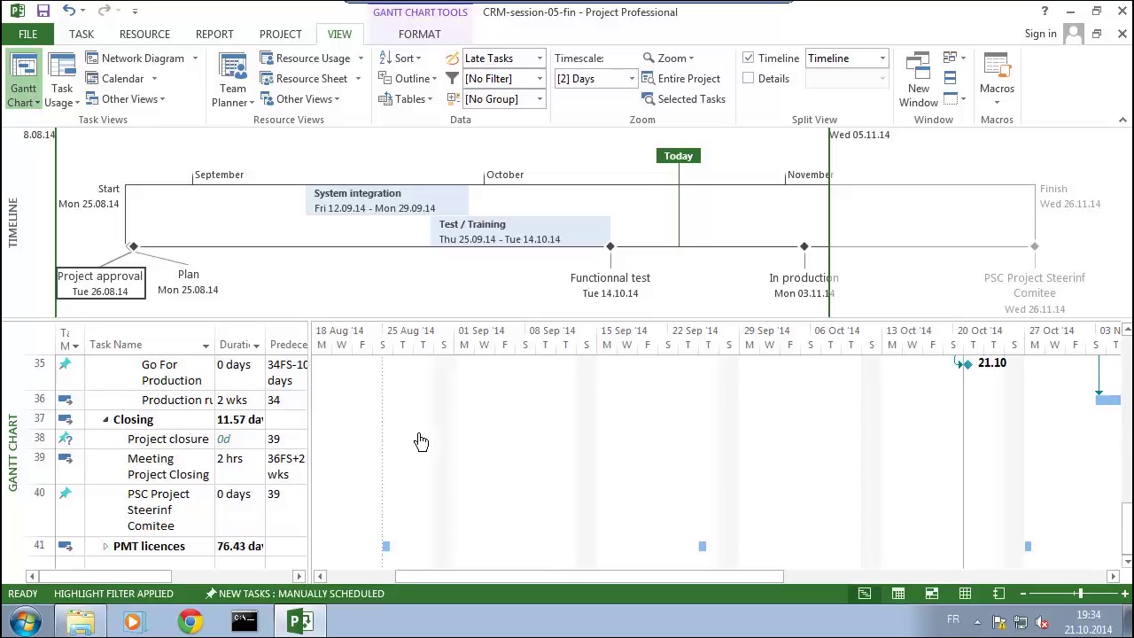
click(177, 379)
double_click(173, 380)
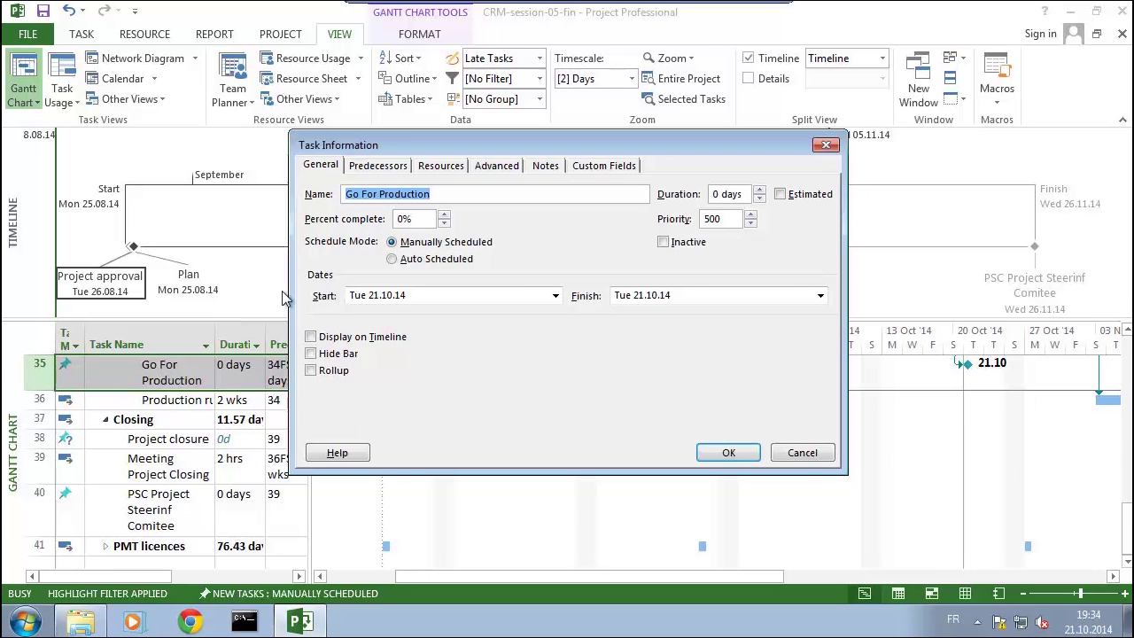
click(311, 337)
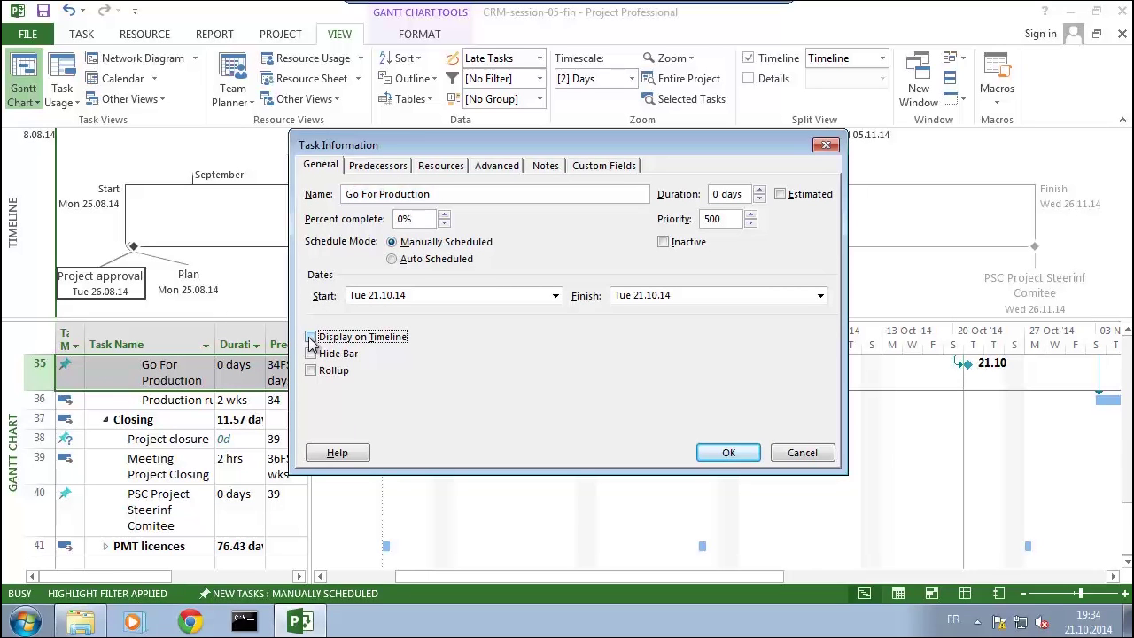
click(726, 453)
click(563, 283)
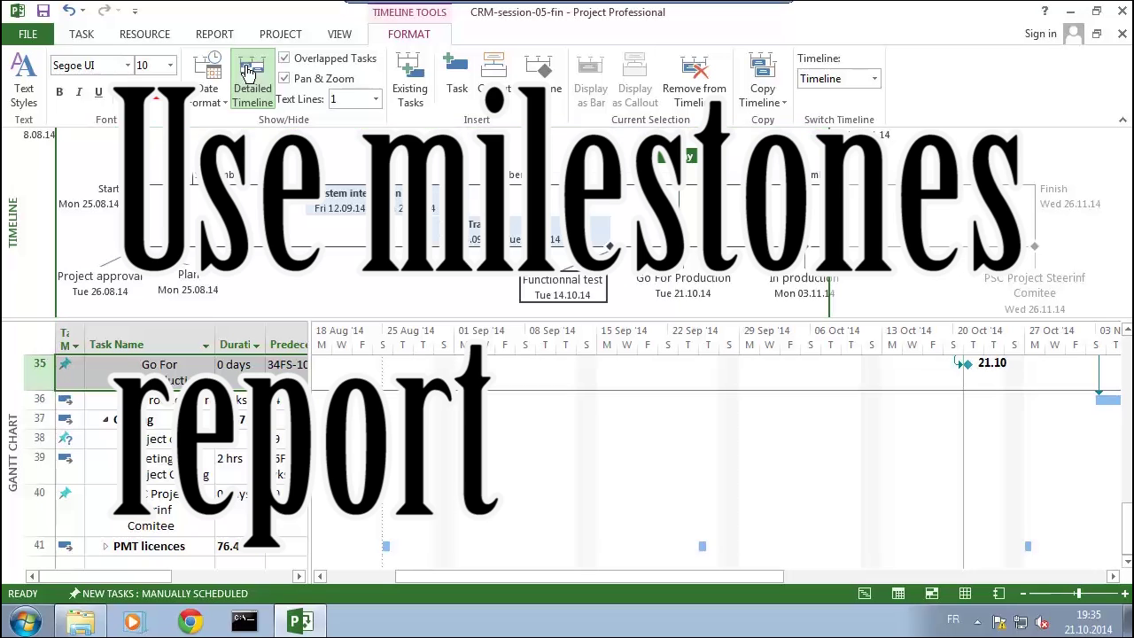
Open the in-progress Milestone Report and examine its late, upcoming and completed milestone tables.
click(220, 36)
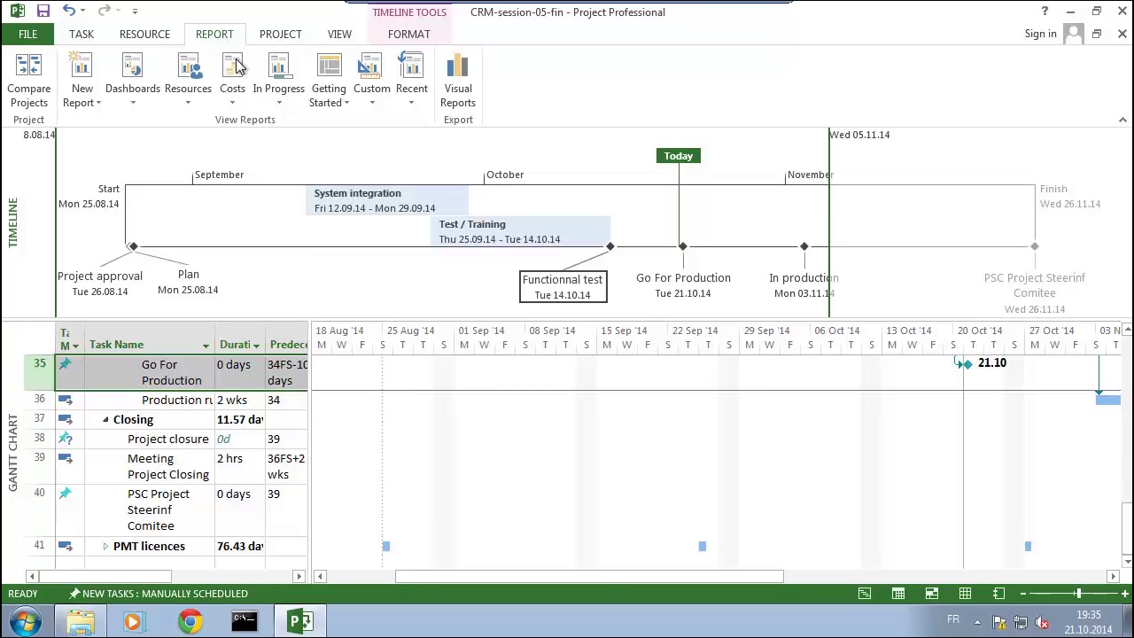
click(280, 105)
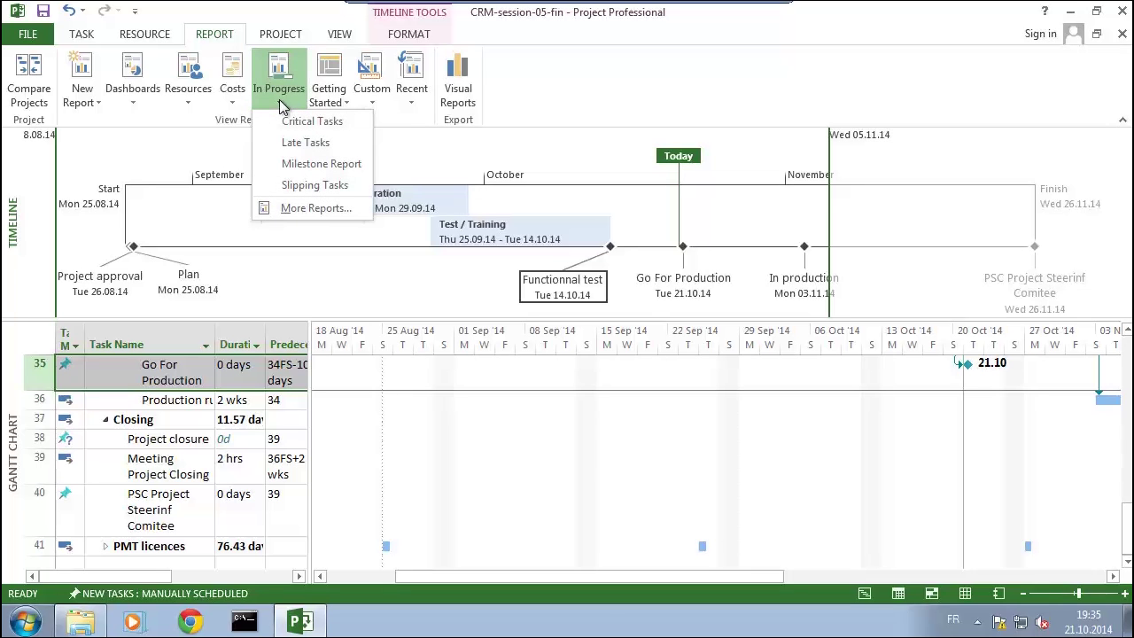
click(308, 171)
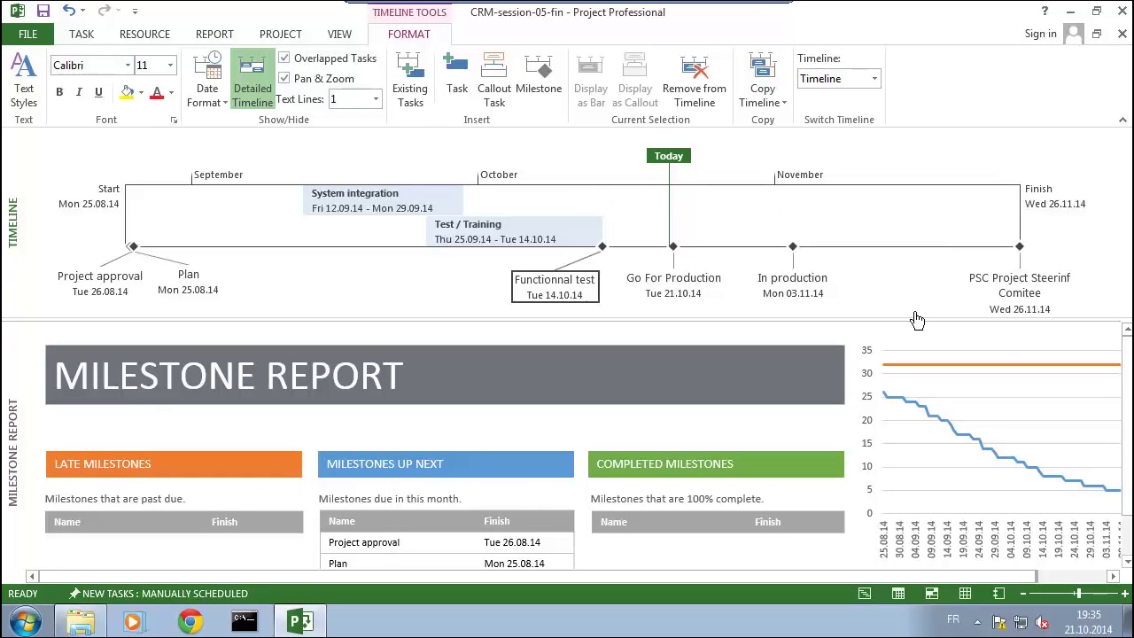
click(1130, 406)
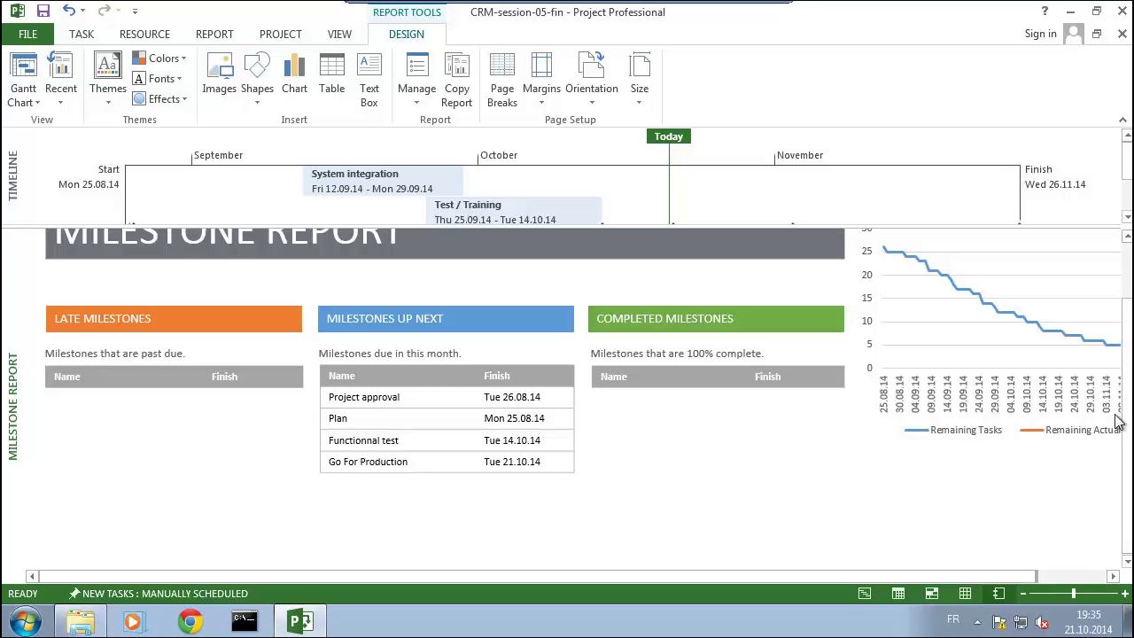
scroll(1129, 380, up, 2)
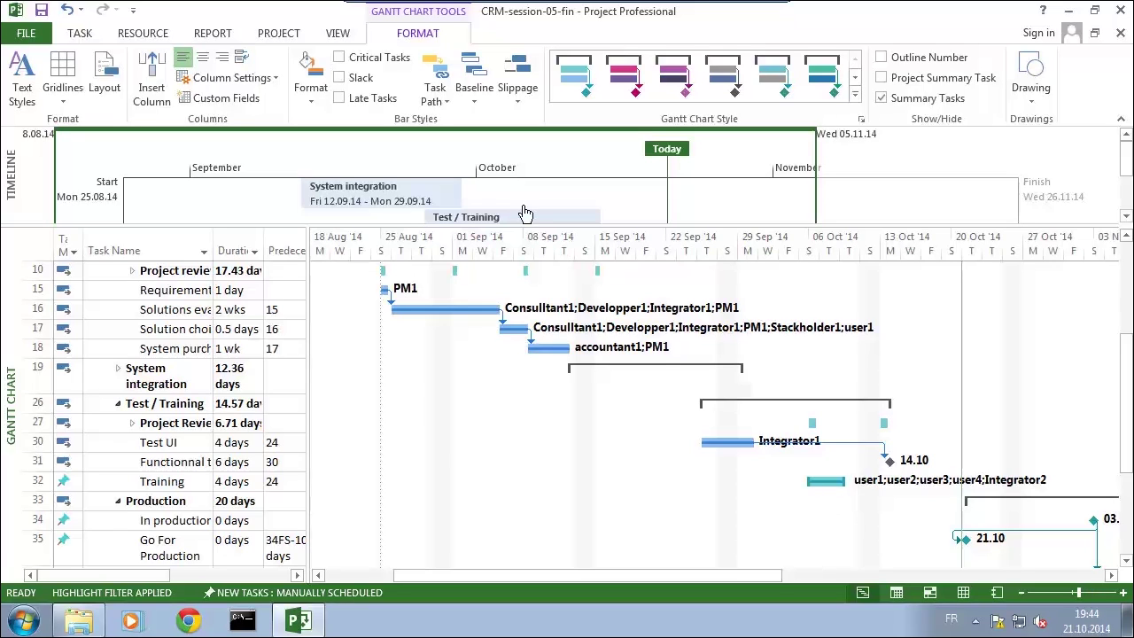
Reopen the Milestone Report from the Gantt Chart to check how the milestones are now classified.
click(212, 36)
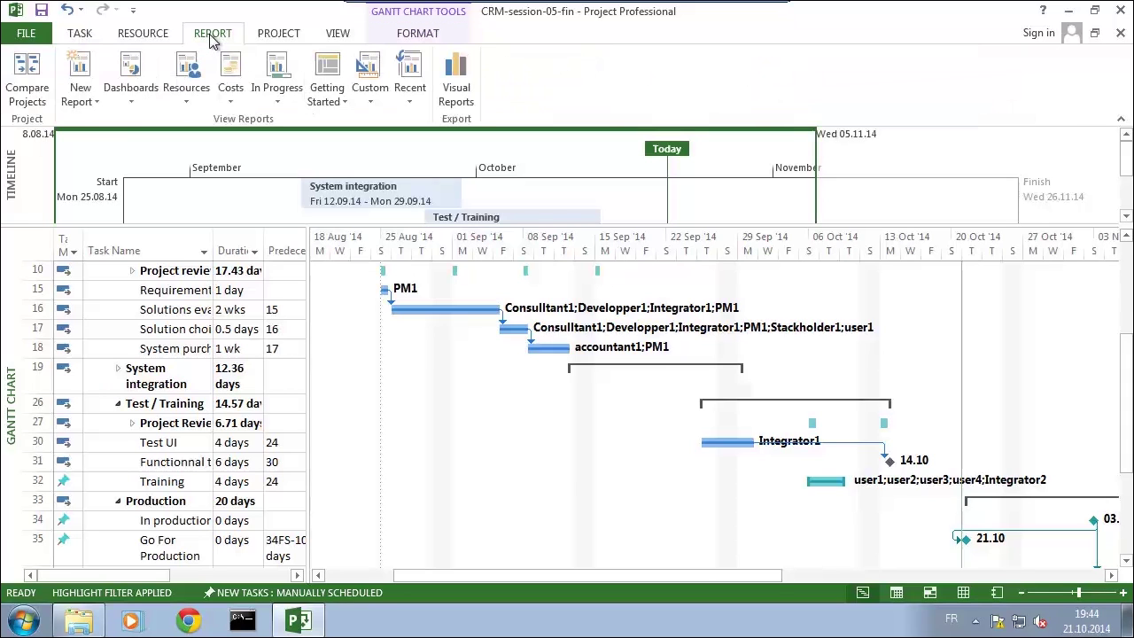
click(287, 104)
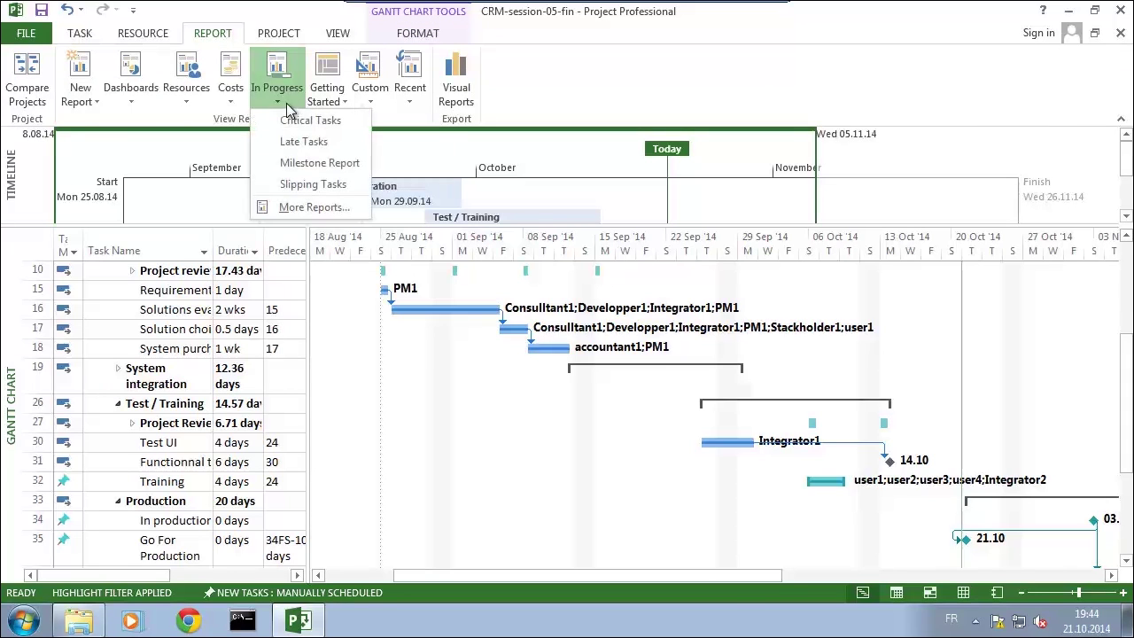
click(320, 168)
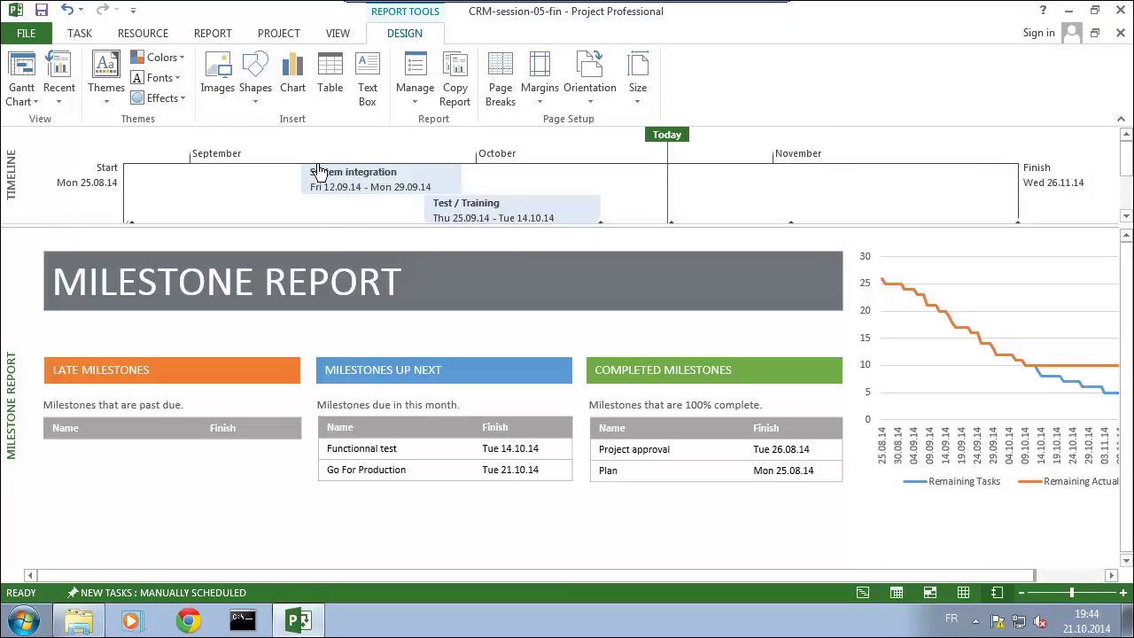